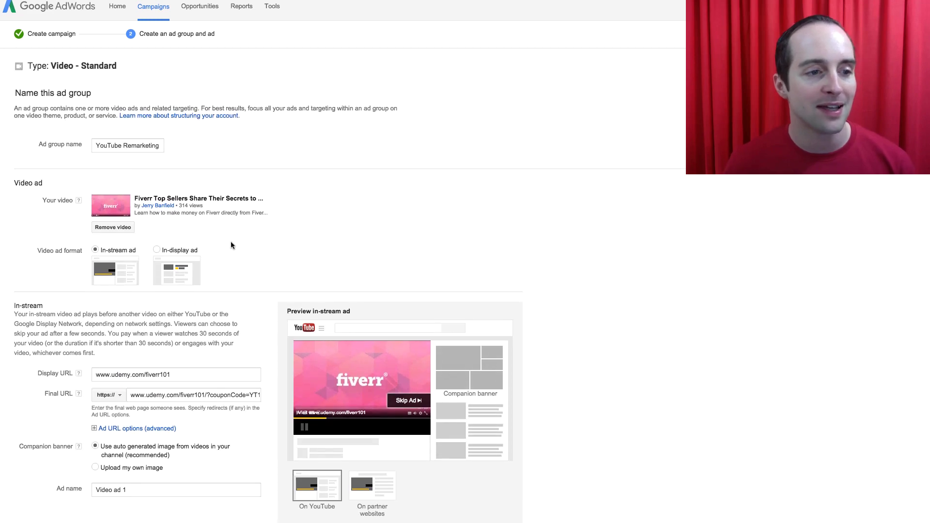
# Set the ad group's maximum CPV to $0.07 and the popular videos bid adjustment to 0%
pyautogui.scroll(-7, 221, 289)
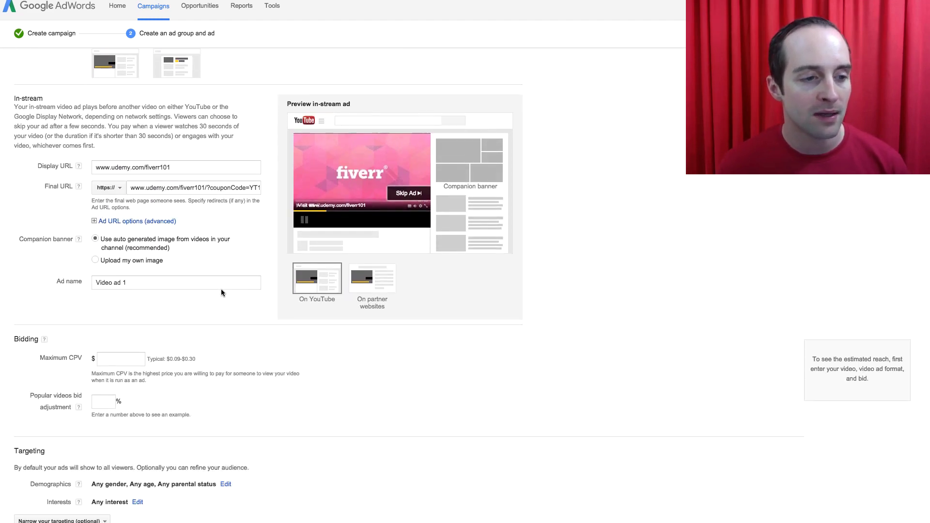
pyautogui.click(108, 306)
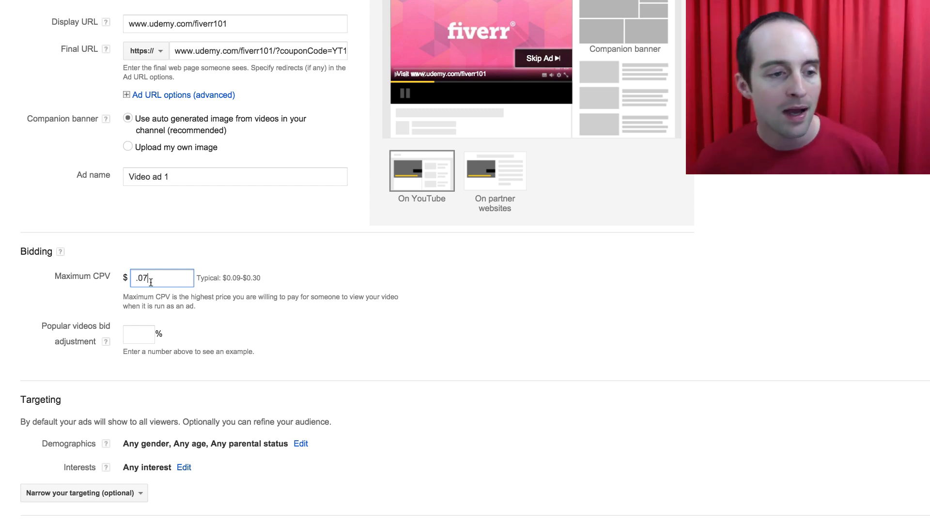
pyautogui.click(145, 340)
pyautogui.write('0')
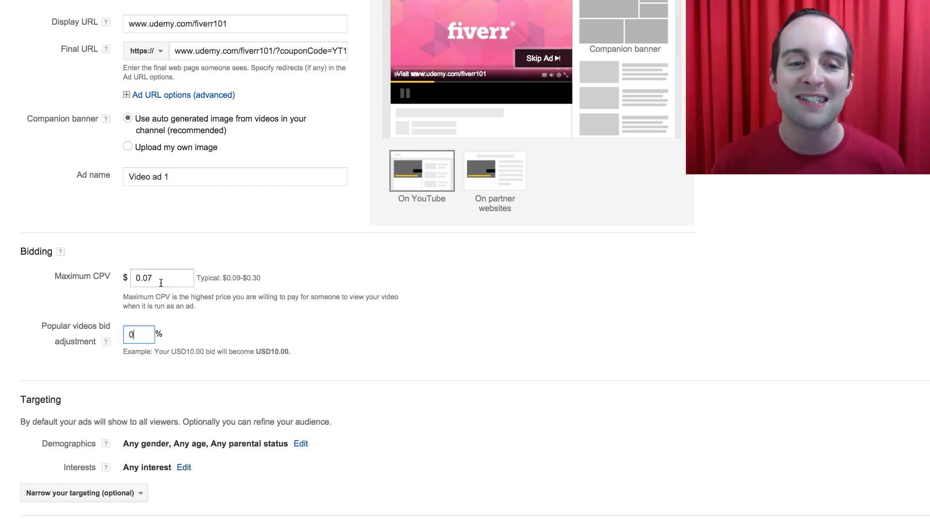
pyautogui.scroll(-3, 177, 329)
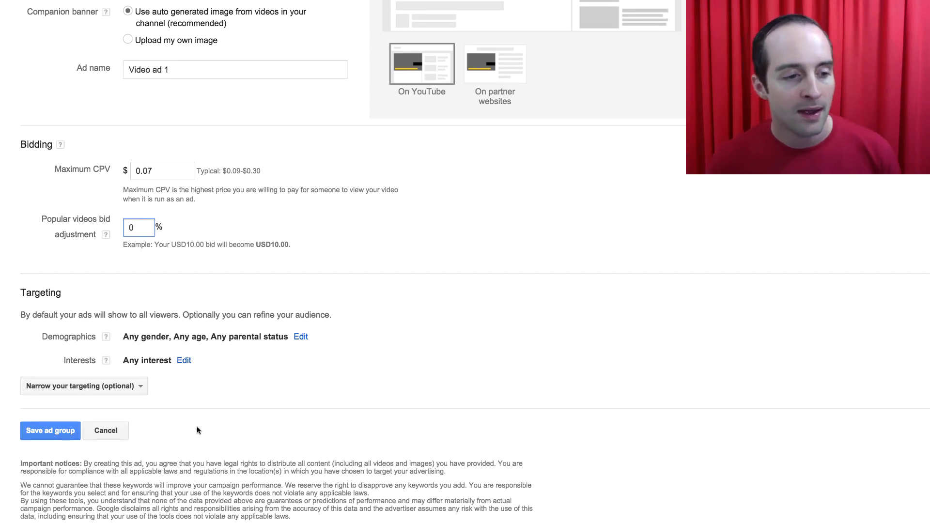
pyautogui.hscroll(1, 179, 358)
pyautogui.click(178, 361)
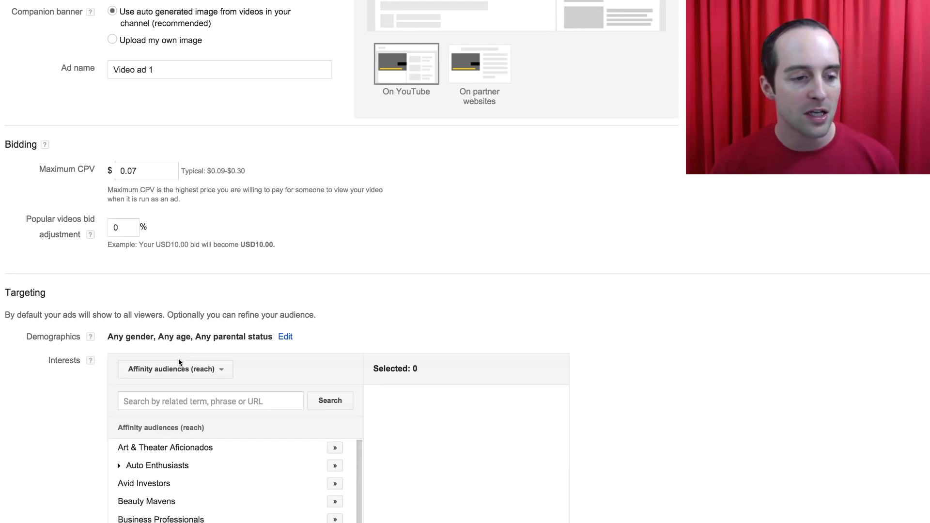
pyautogui.scroll(-2, 214, 361)
pyautogui.scroll(-5, 110, 349)
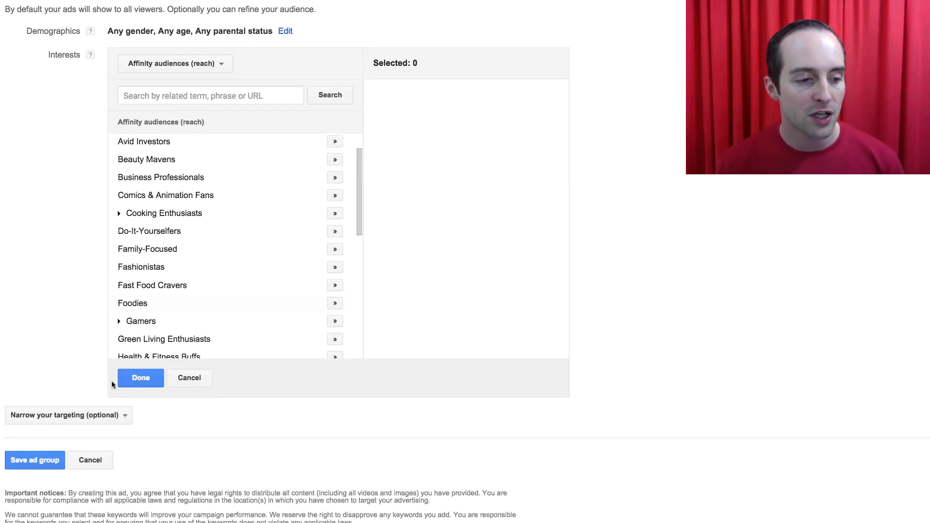
# Add remarketing targeting with all five video lists: watched a video, visited channel page, viewed YouTube channel, subscribed, and liked video
pyautogui.click(92, 408)
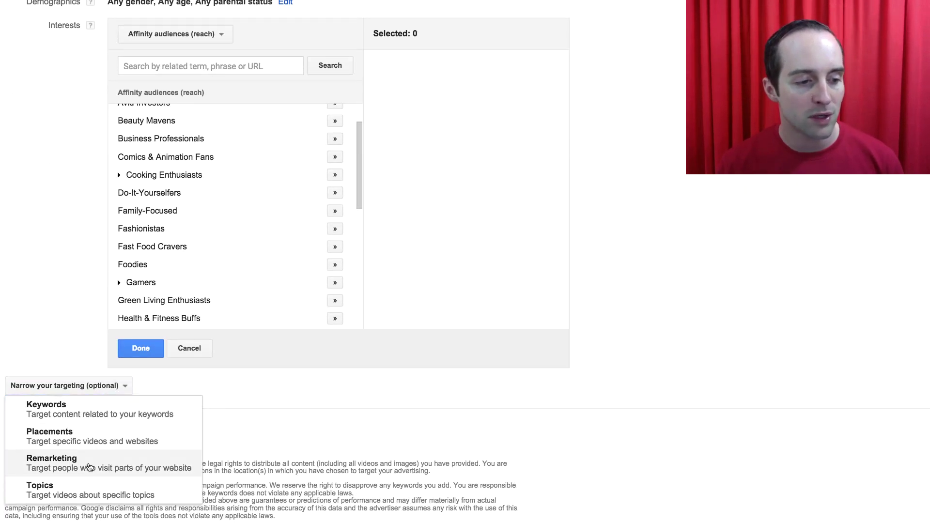
pyautogui.click(116, 465)
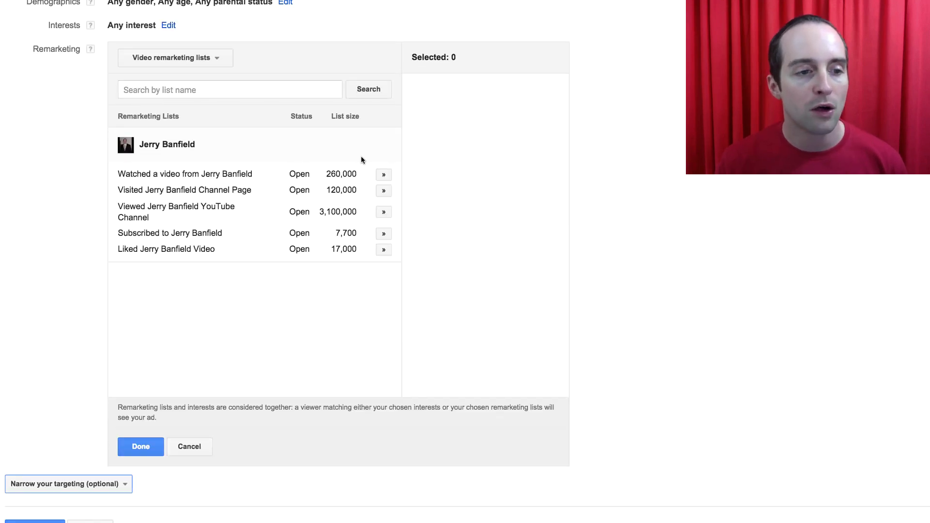
pyautogui.click(384, 175)
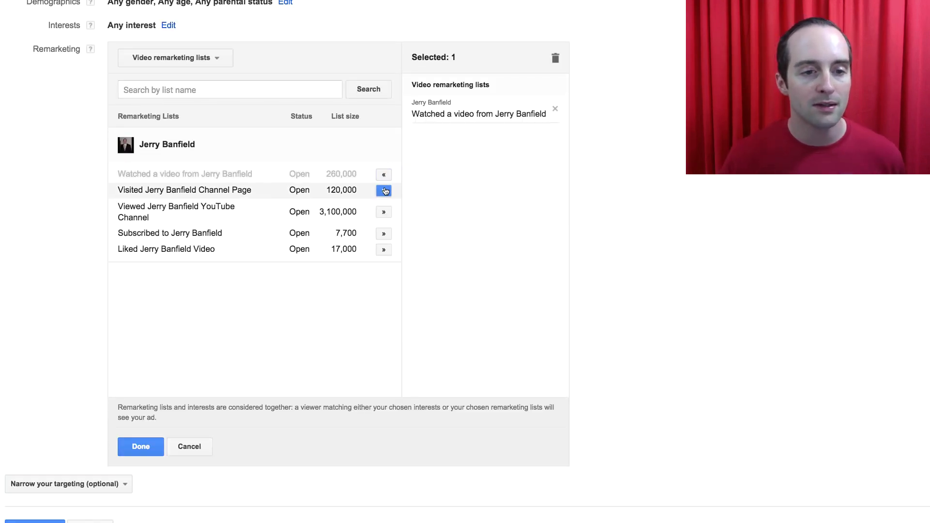
pyautogui.click(384, 190)
pyautogui.click(384, 211)
pyautogui.click(384, 233)
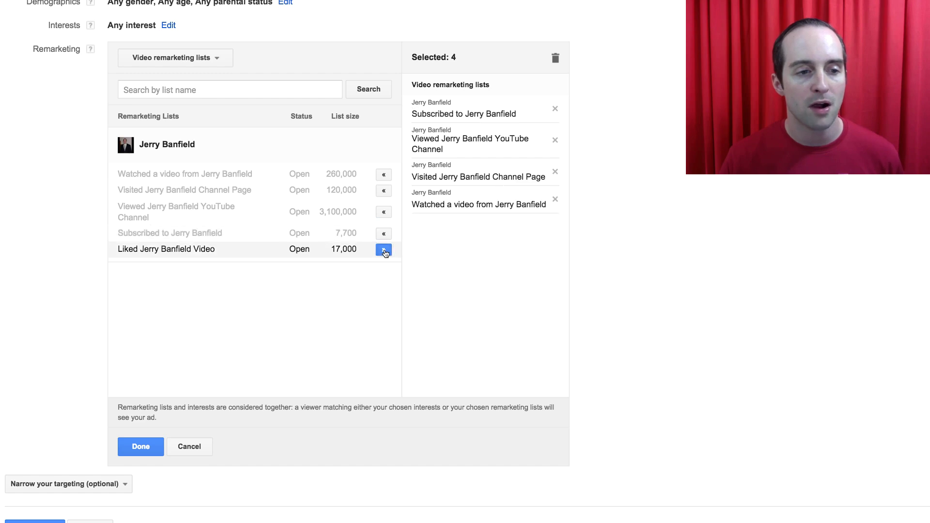
pyautogui.click(384, 250)
pyautogui.click(140, 447)
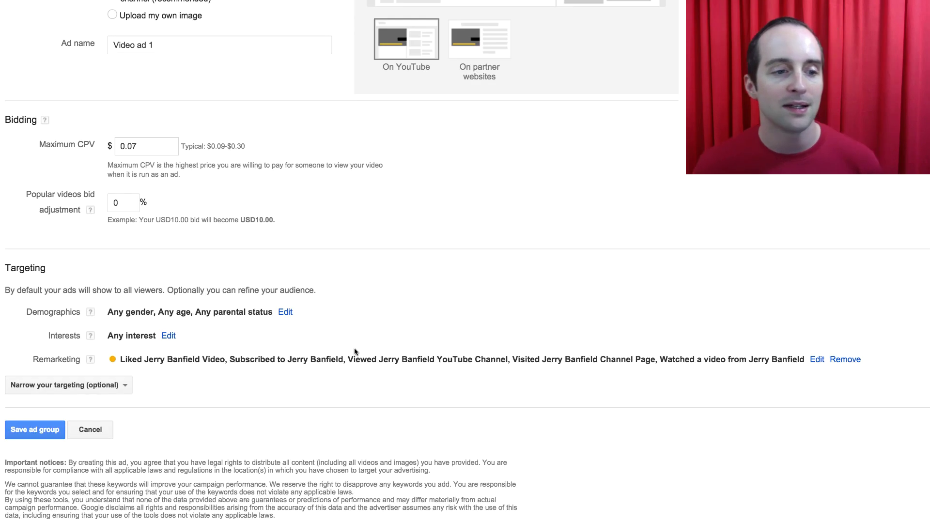
# Check the ad group's settings and save the YouTube Remarketing ad group
pyautogui.scroll(10, 387, 317)
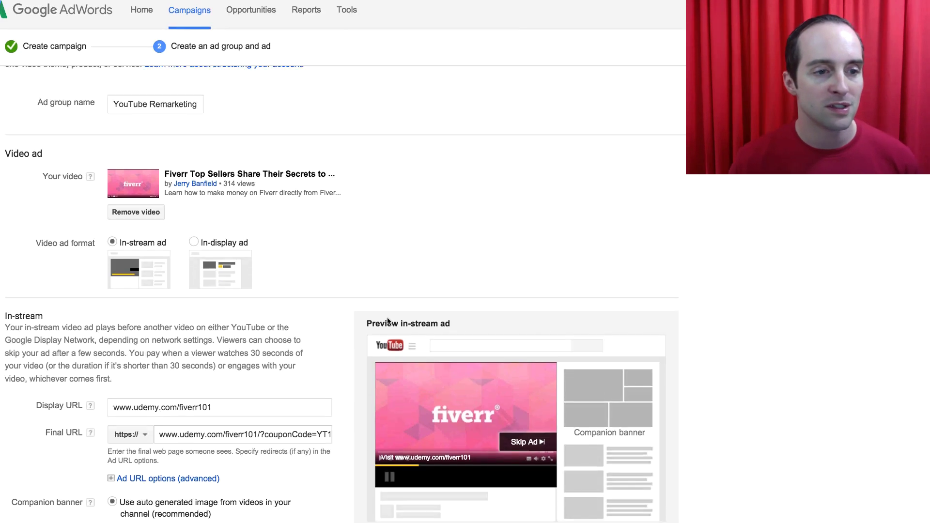
pyautogui.scroll(-10, 388, 320)
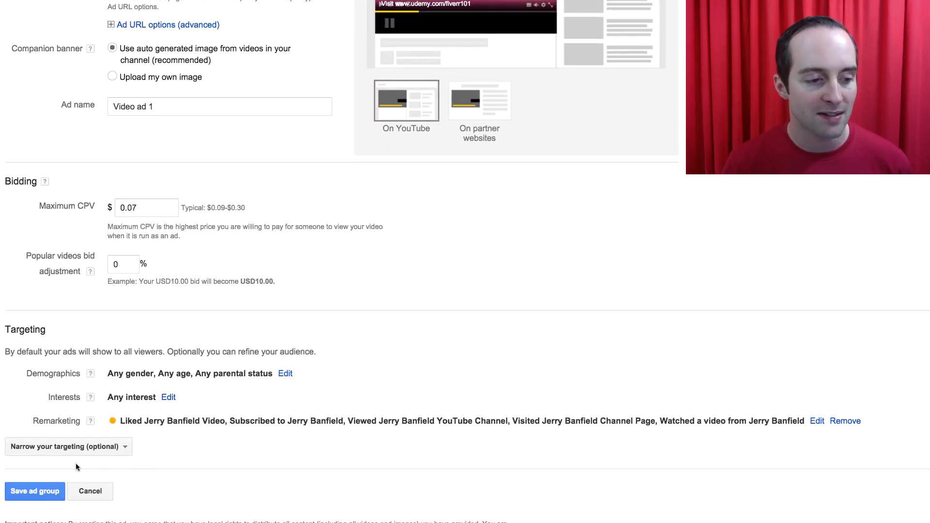
pyautogui.click(39, 429)
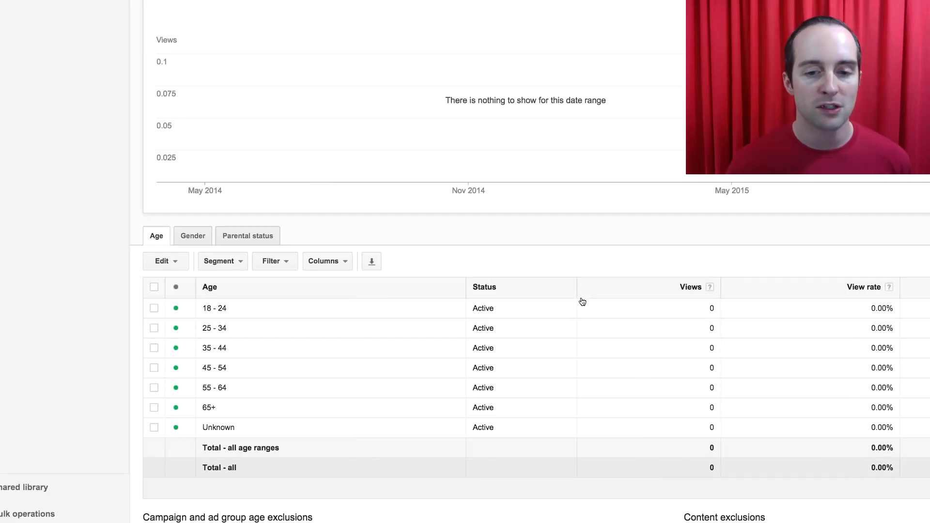
# Open the Fiverr USA+ campaign and rename it "Fiverr YouTube USA+"
pyautogui.scroll(5, 582, 296)
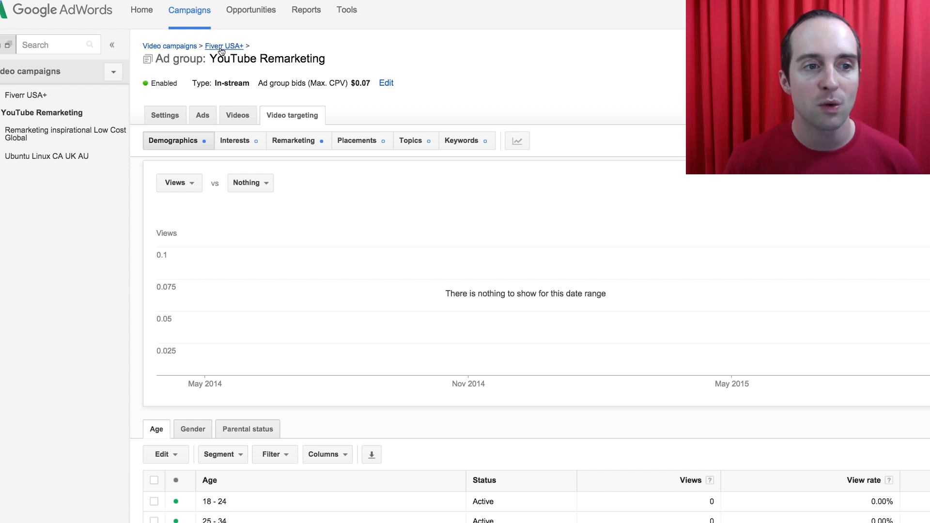
pyautogui.click(221, 47)
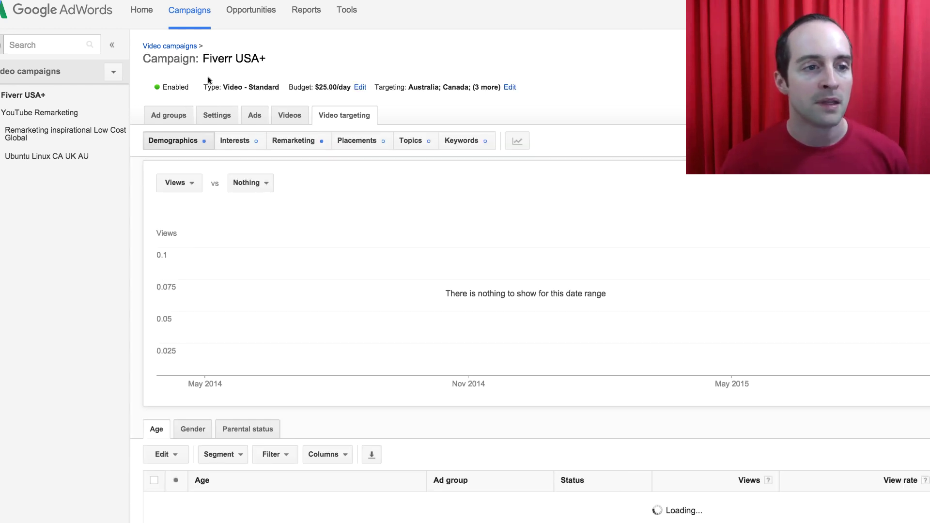
pyautogui.click(241, 59)
pyautogui.click(241, 60)
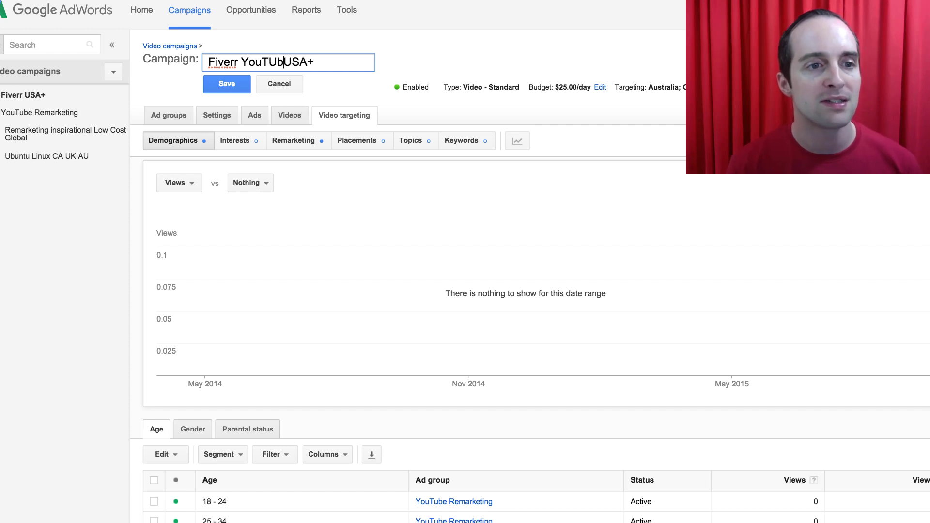
pyautogui.press('Return')
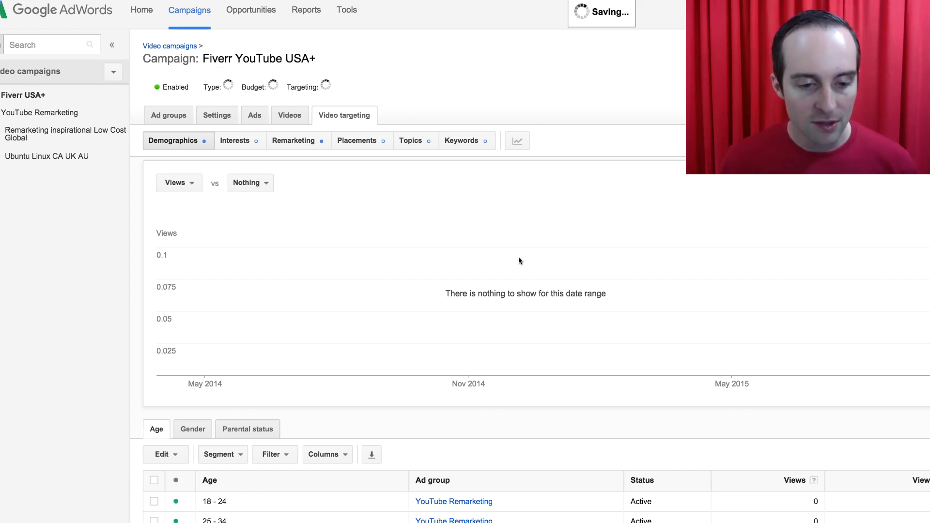
# Duplicate the YouTube Remarketing ad group by copying it and pasting it into the same campaign
pyautogui.scroll(-1, 339, 194)
pyautogui.click(162, 110)
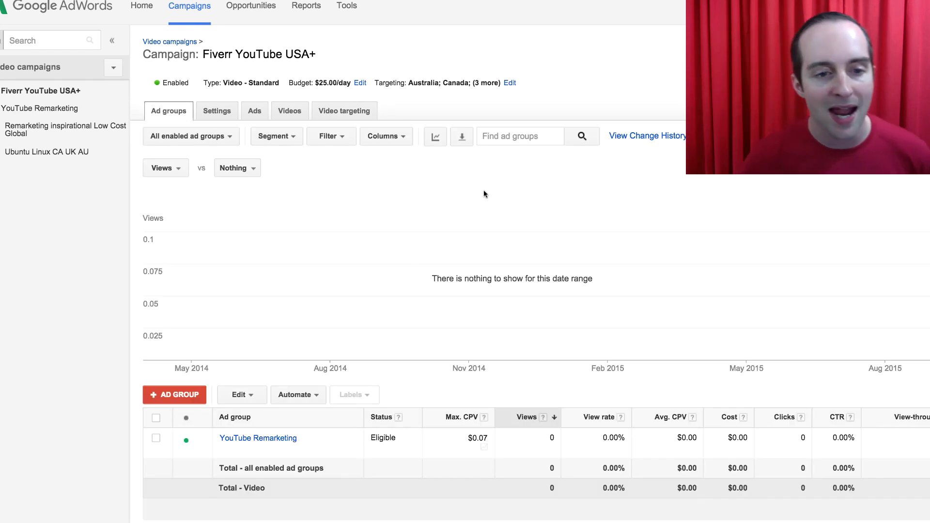
pyautogui.scroll(-2, 293, 445)
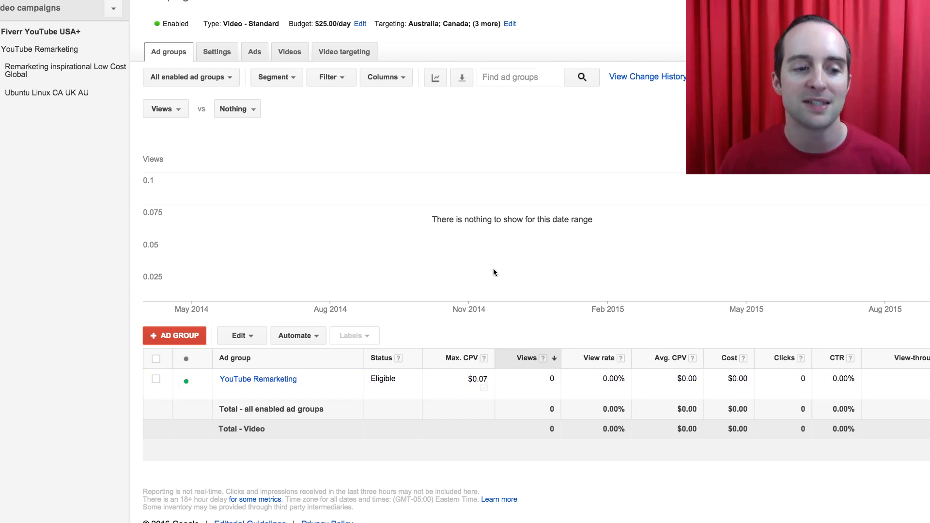
pyautogui.scroll(-2, 208, 381)
pyautogui.scroll(-1, 208, 374)
pyautogui.click(153, 286)
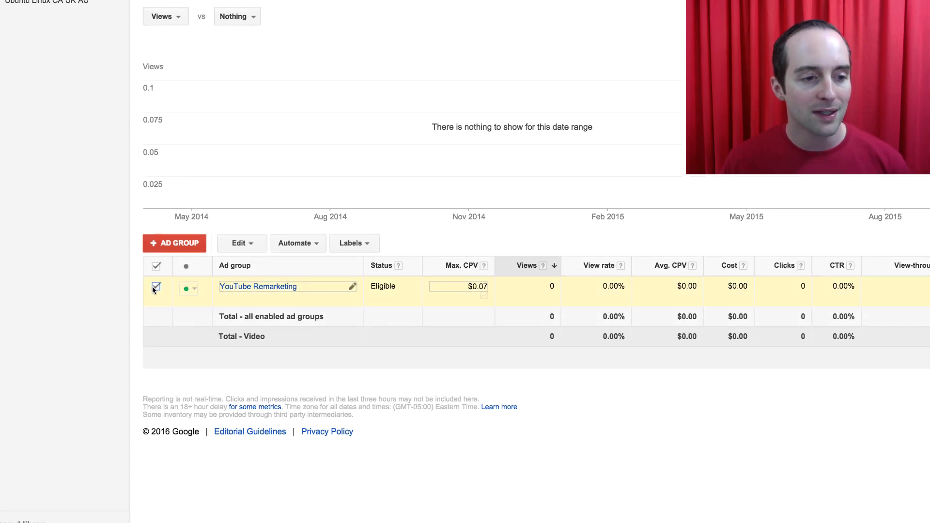
pyautogui.click(250, 246)
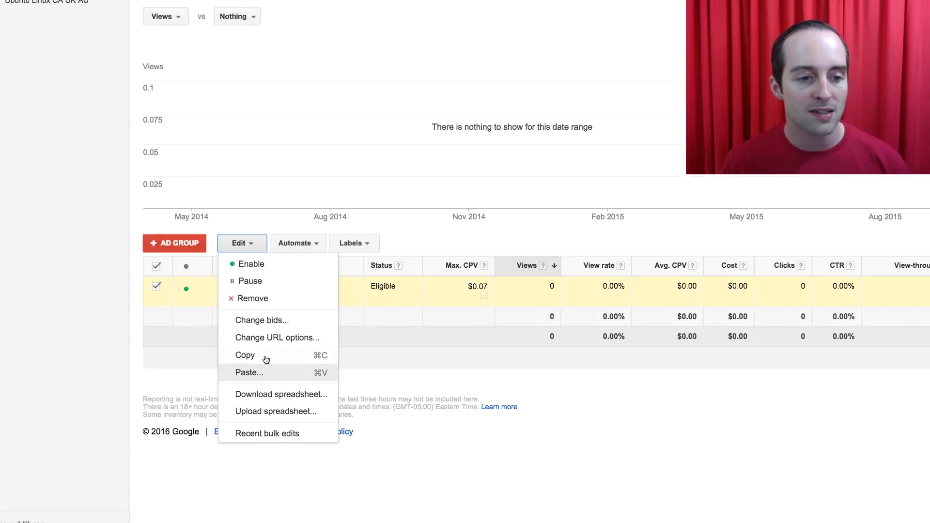
pyautogui.click(261, 356)
pyautogui.click(246, 245)
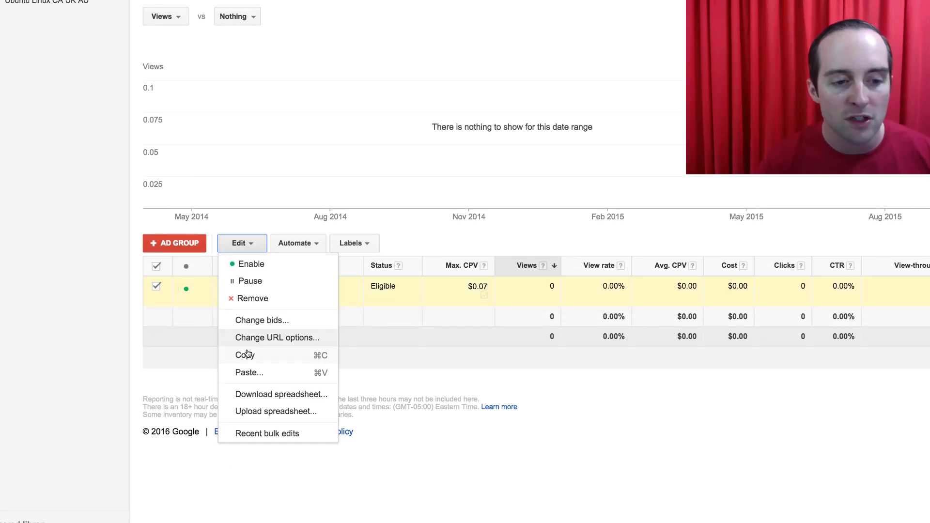
pyautogui.click(248, 371)
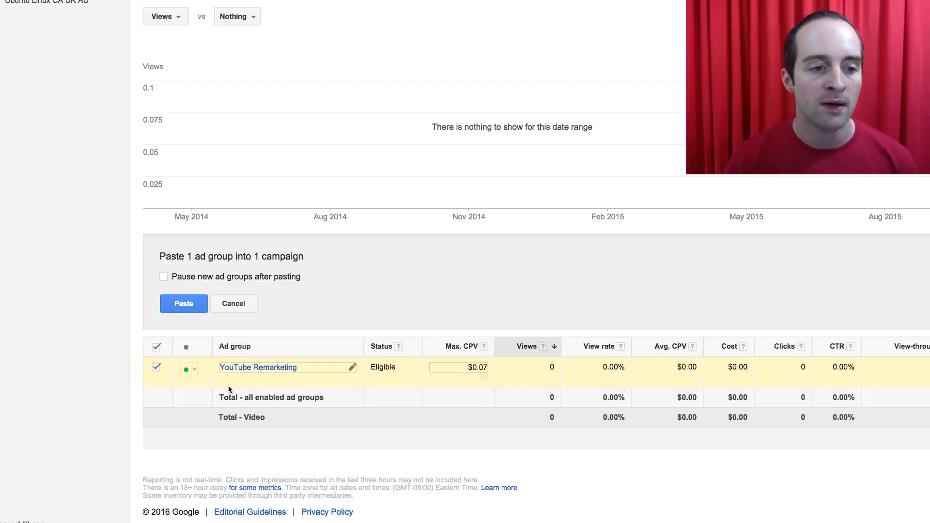
pyautogui.click(178, 303)
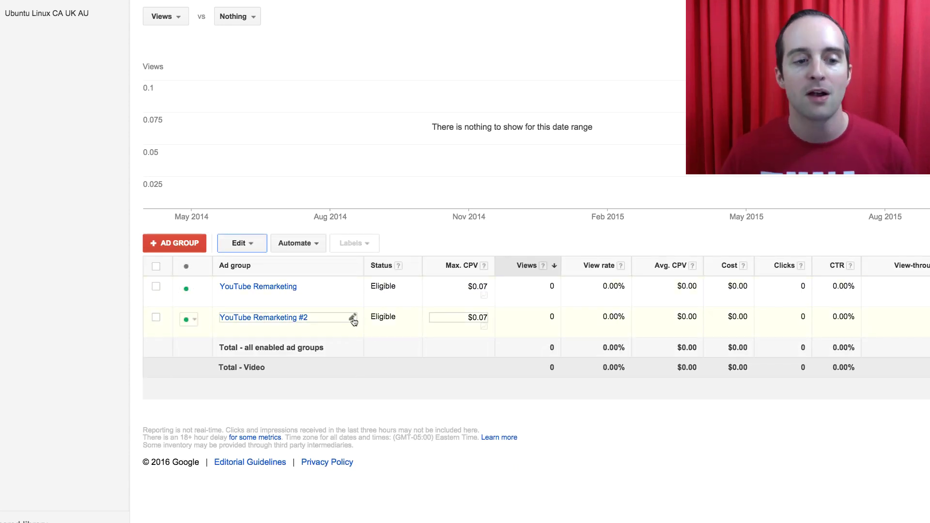
# Rename the duplicated ad group "Udemy Remarketing"
pyautogui.click(353, 318)
pyautogui.doubleClick(236, 317)
pyautogui.write('Udemy Remarketing #2')
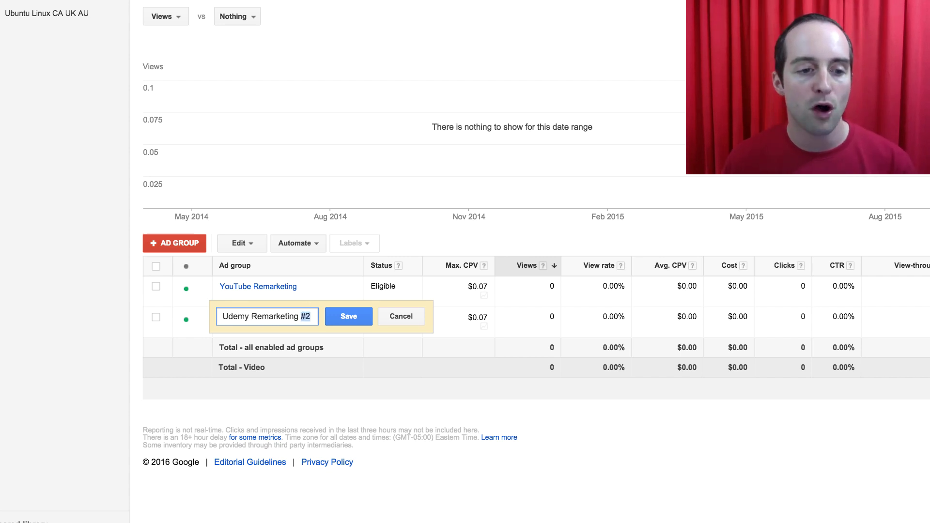
pyautogui.press('BackSpace')
pyautogui.click(338, 318)
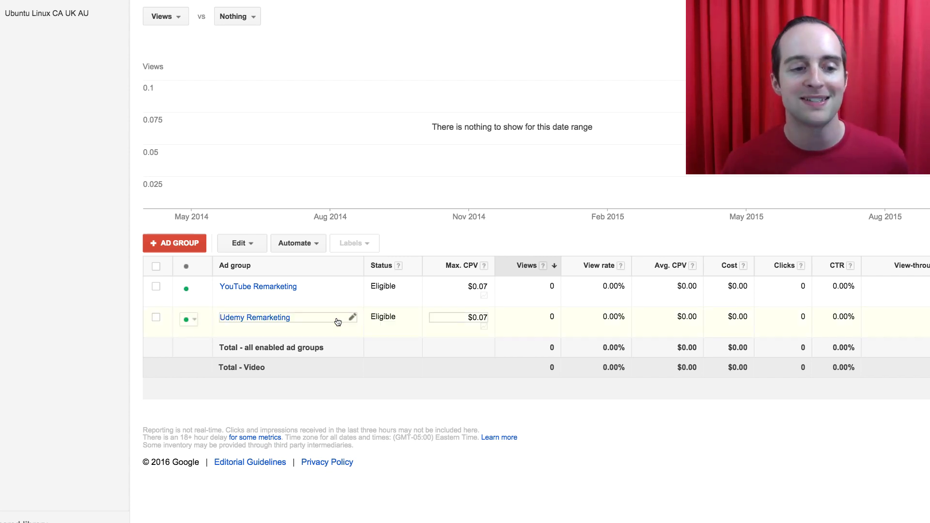
# Remove all remarketing lists from the Udemy Remarketing ad group's video targeting
pyautogui.click(251, 318)
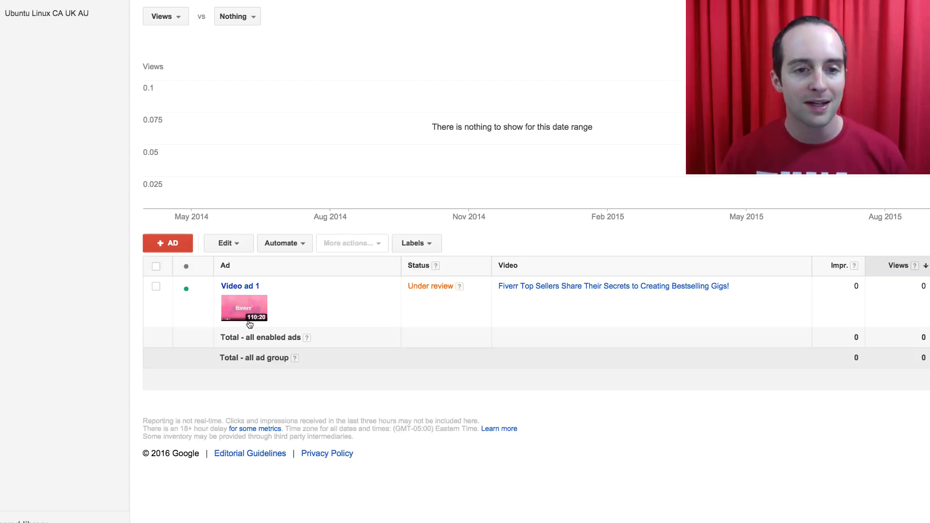
pyautogui.scroll(5, 586, 296)
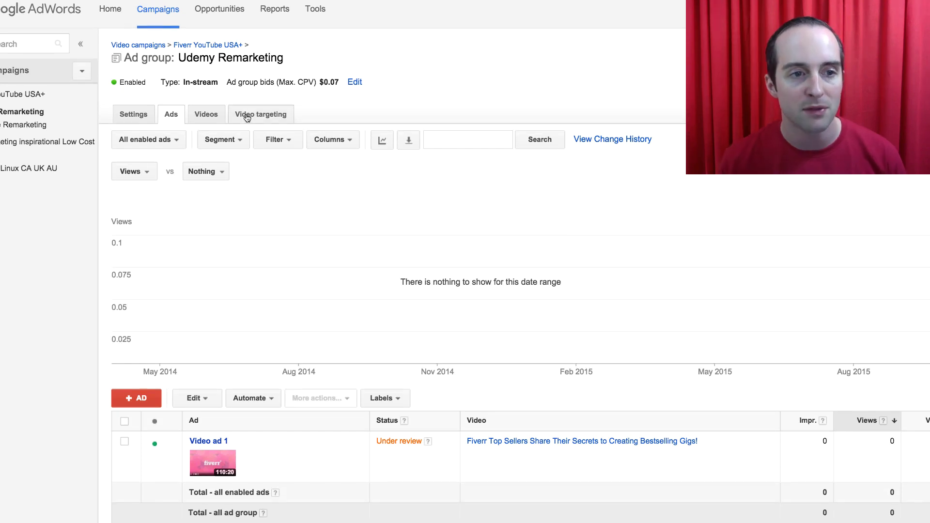
pyautogui.click(251, 113)
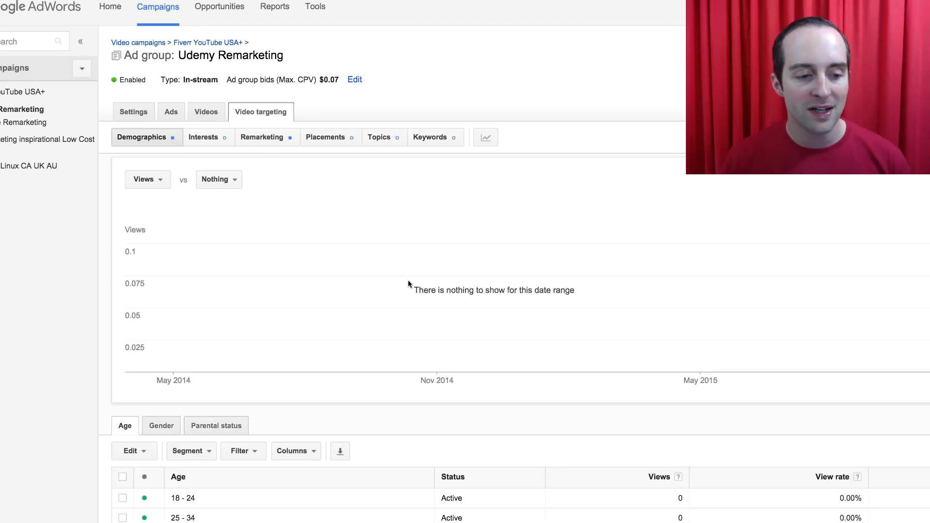
pyautogui.scroll(-2, 407, 280)
pyautogui.click(272, 89)
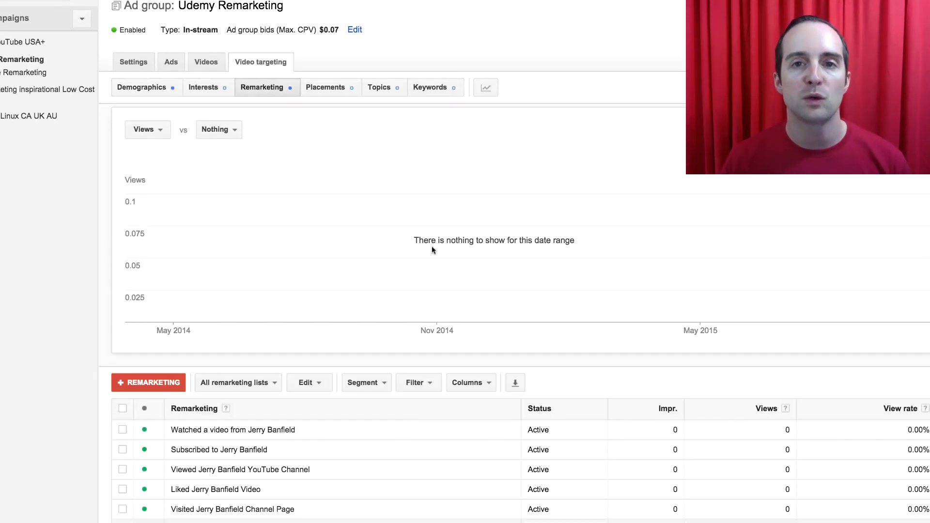
pyautogui.scroll(-5, 440, 257)
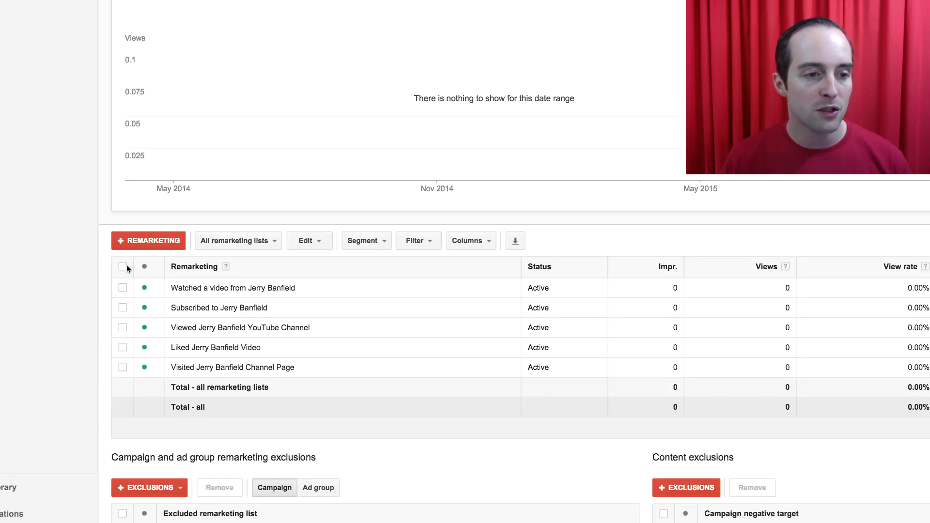
pyautogui.click(125, 266)
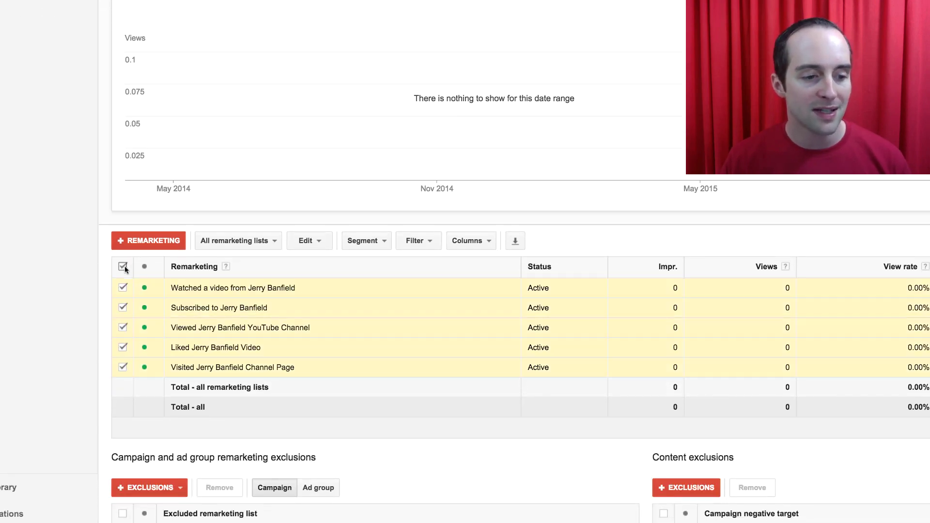
pyautogui.click(312, 239)
pyautogui.click(328, 297)
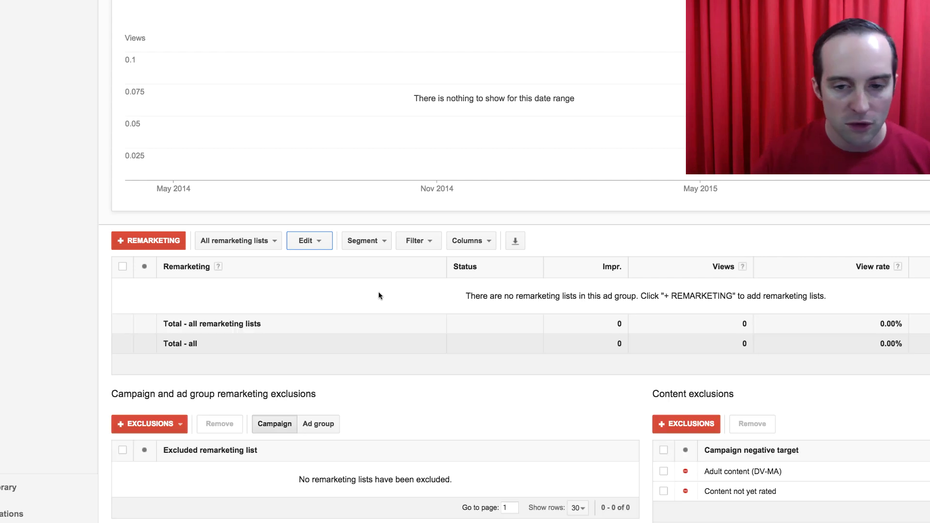
# Start adding remarketing lists to the Udemy Remarketing ad group and display the AdWords remarketing lists instead of the video ones
pyautogui.click(159, 241)
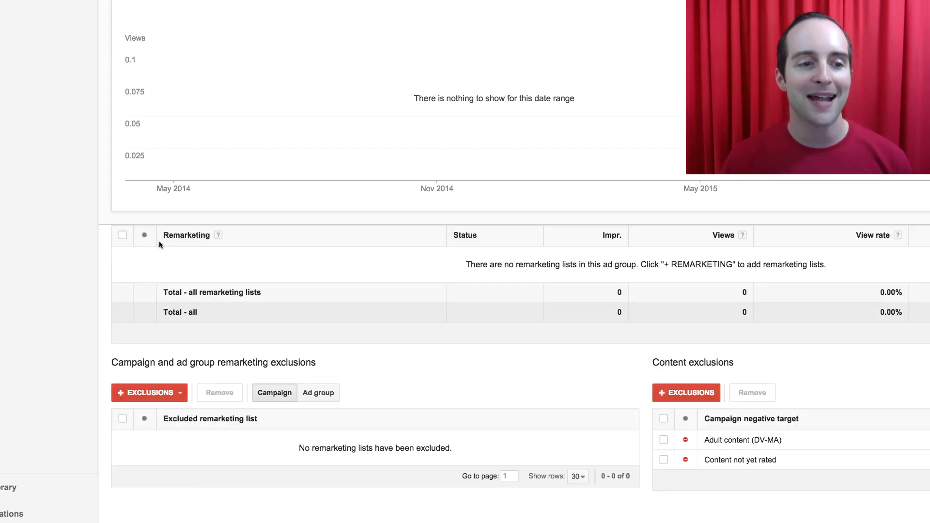
pyautogui.scroll(-3, 339, 306)
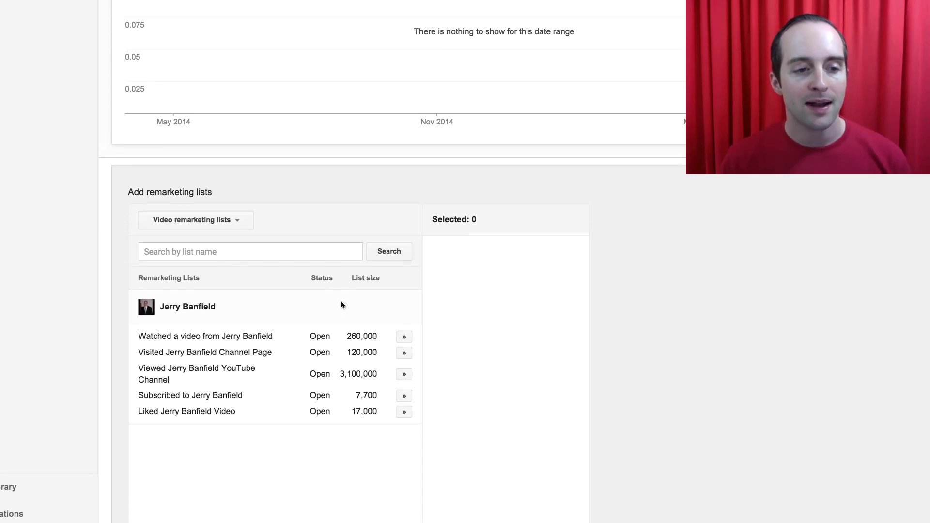
pyautogui.click(220, 215)
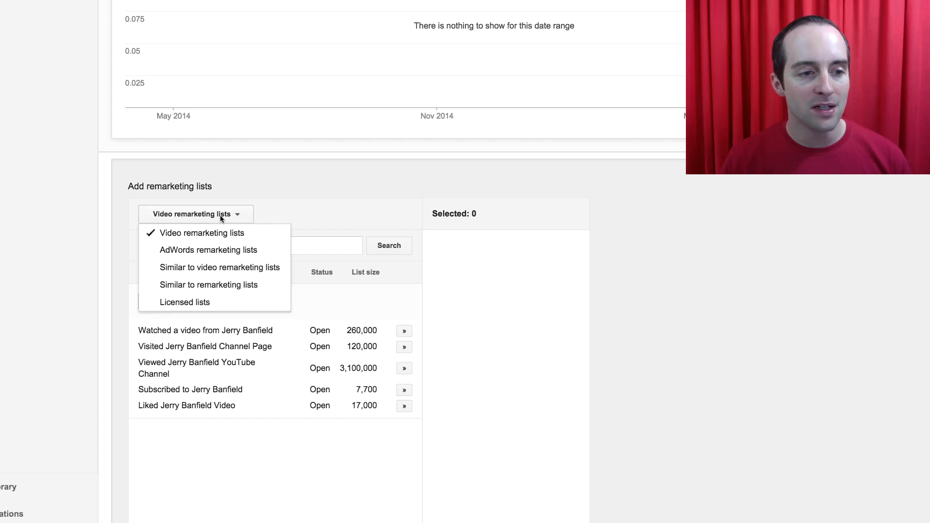
pyautogui.click(217, 250)
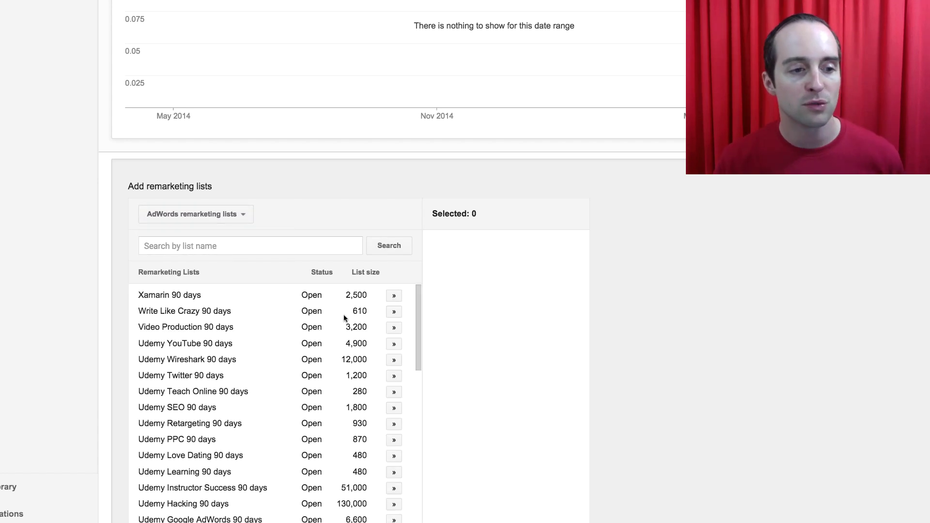
pyautogui.scroll(-4, 460, 330)
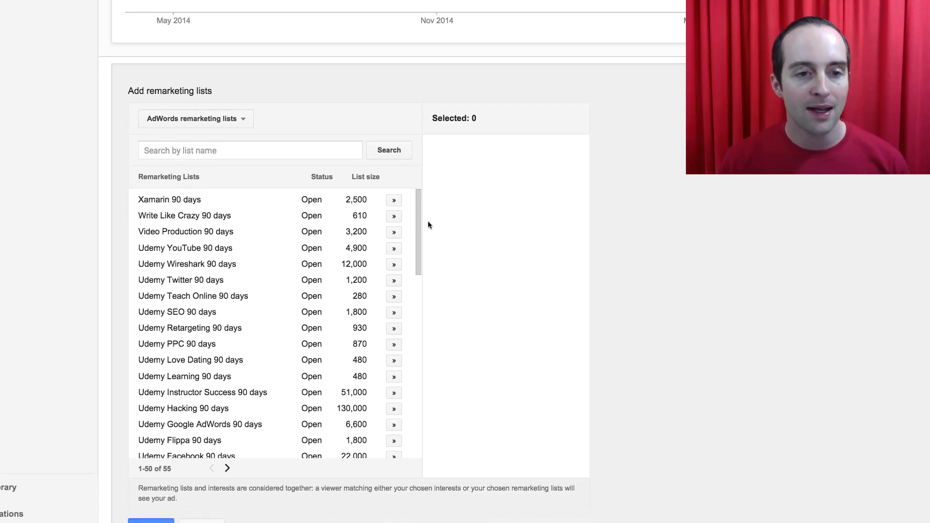
# Add every AdWords remarketing list on the first page, from Xamarin 90 days through Bitcoin affiliate 90 days, and save the targeting
pyautogui.click(393, 200)
pyautogui.click(393, 216)
pyautogui.click(394, 232)
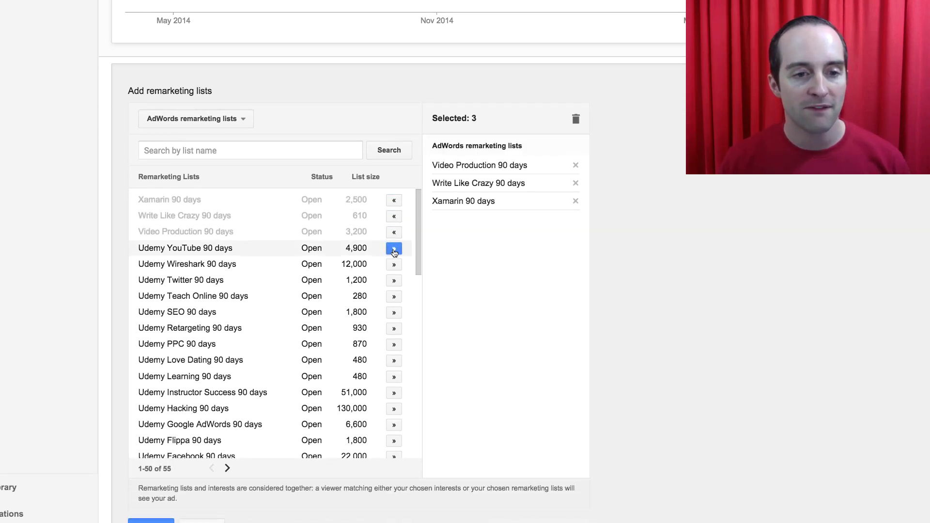
pyautogui.click(393, 248)
pyautogui.click(394, 264)
pyautogui.click(394, 280)
pyautogui.click(394, 296)
pyautogui.click(393, 312)
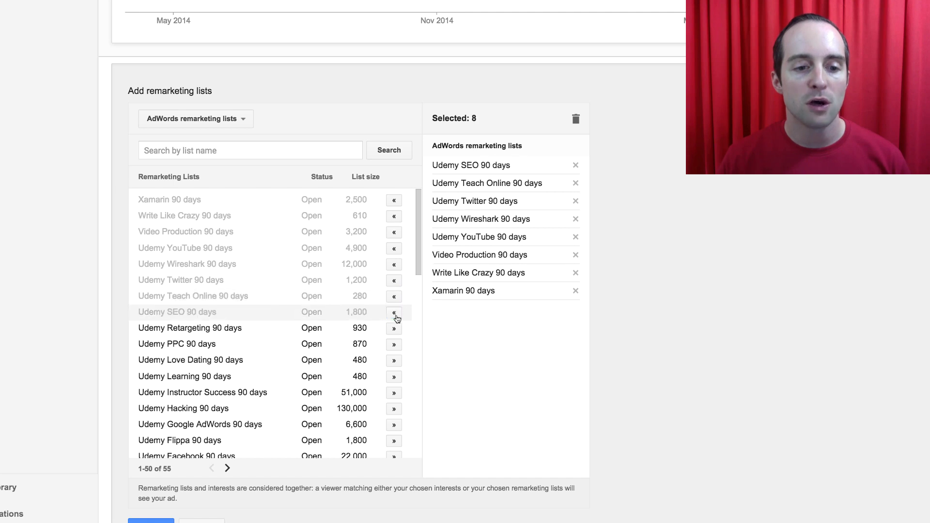
pyautogui.scroll(-3, 395, 310)
pyautogui.click(394, 243)
pyautogui.click(394, 259)
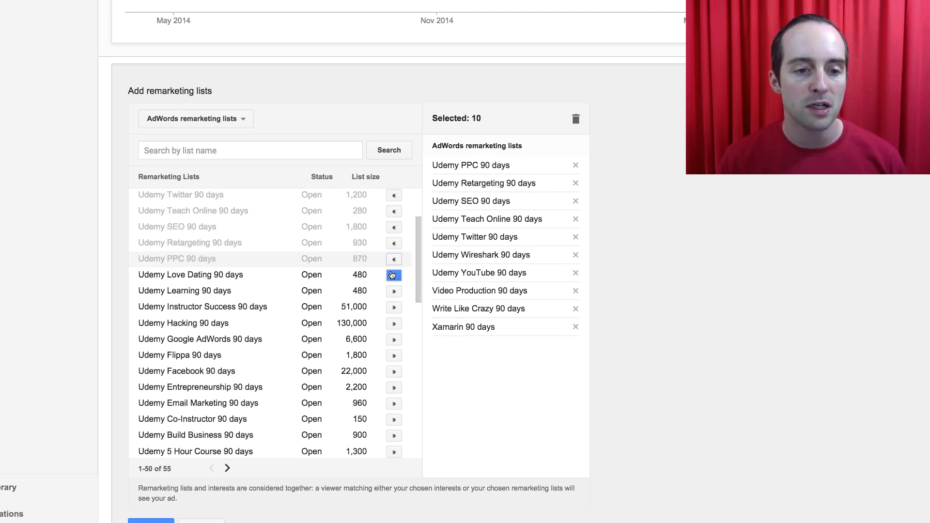
pyautogui.click(394, 275)
pyautogui.click(394, 291)
pyautogui.click(393, 307)
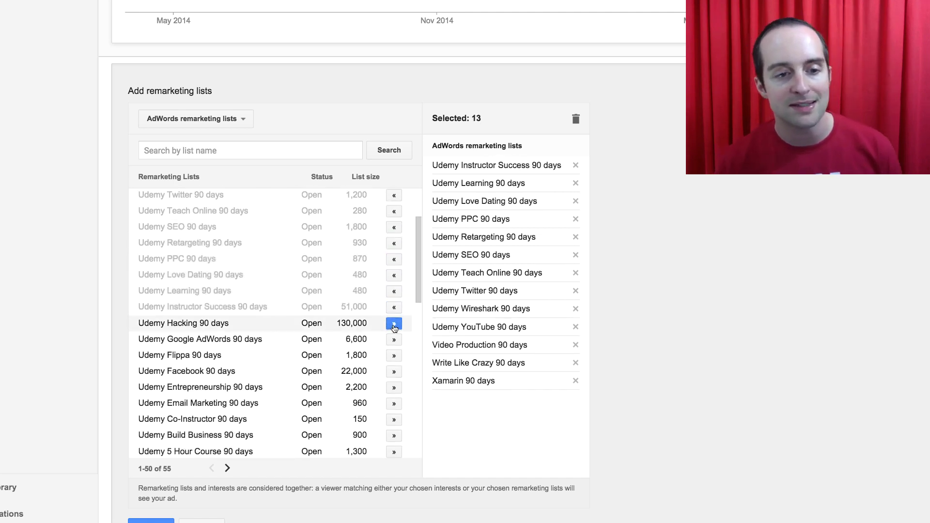
pyautogui.click(394, 323)
pyautogui.scroll(-3, 393, 310)
pyautogui.click(394, 250)
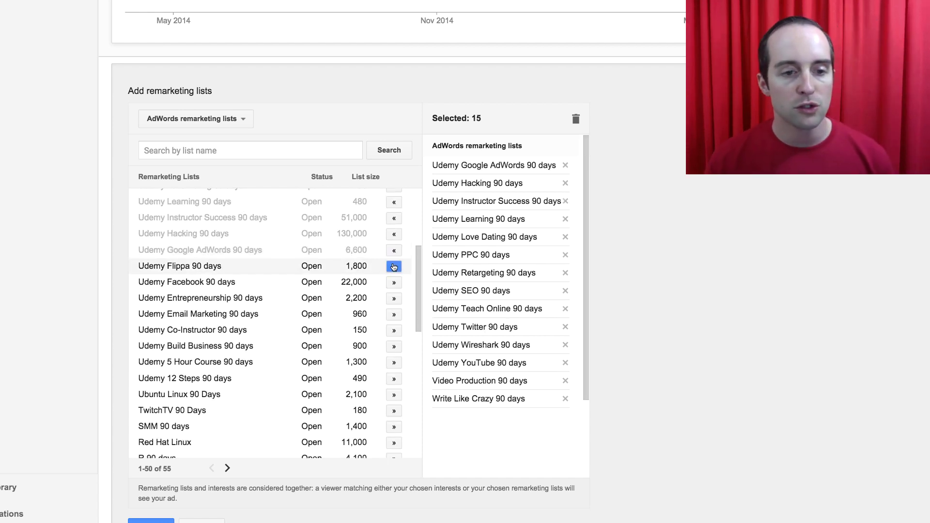
pyautogui.click(393, 266)
pyautogui.click(394, 282)
pyautogui.click(393, 298)
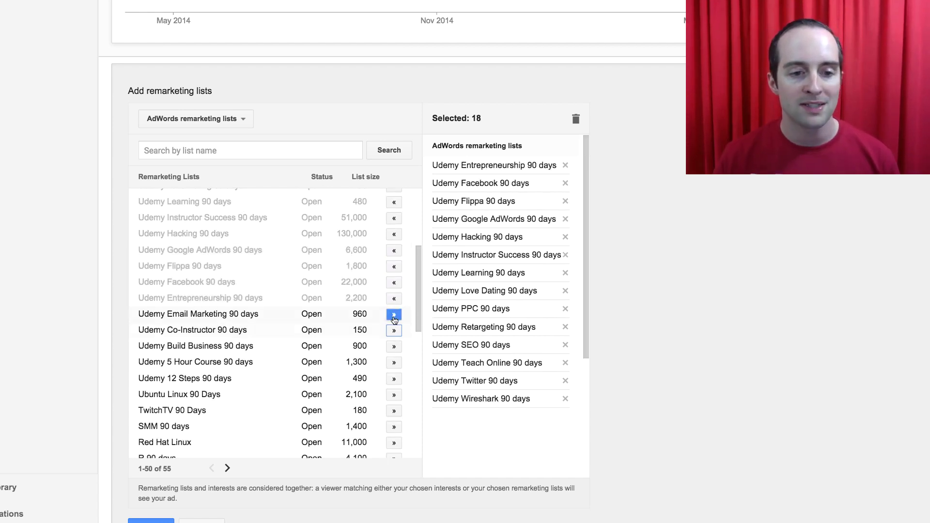
pyautogui.click(393, 315)
pyautogui.click(394, 331)
pyautogui.click(394, 346)
pyautogui.click(394, 361)
pyautogui.scroll(-1, 394, 358)
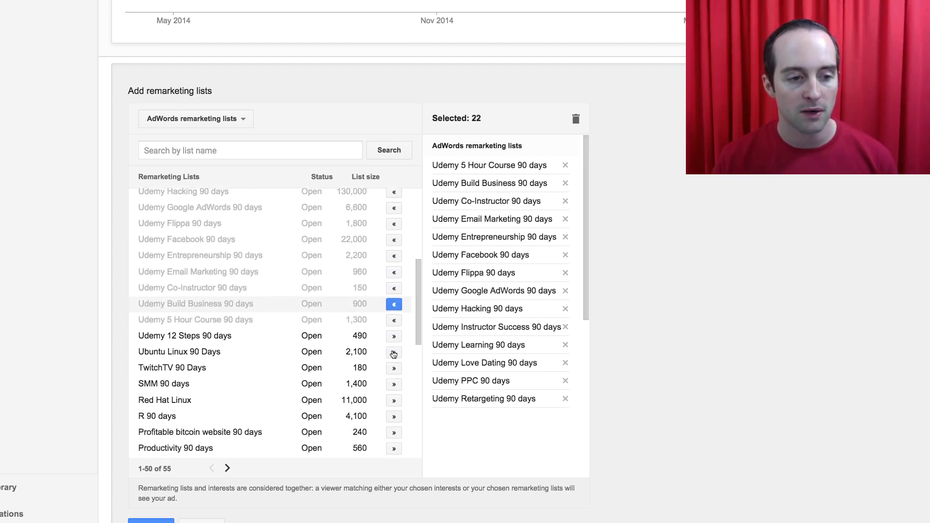
pyautogui.scroll(-1, 393, 354)
pyautogui.click(394, 310)
pyautogui.click(394, 326)
pyautogui.click(394, 342)
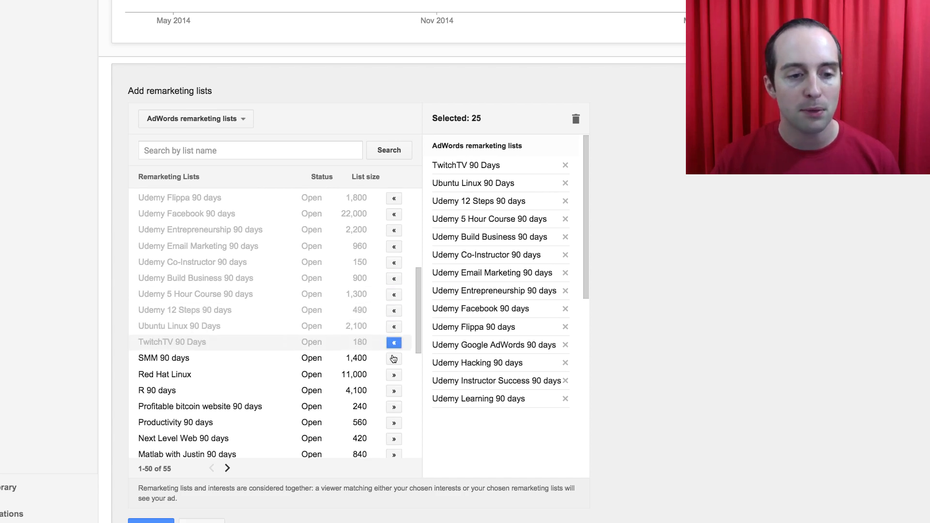
pyautogui.click(394, 358)
pyautogui.click(394, 374)
pyautogui.scroll(-5, 394, 339)
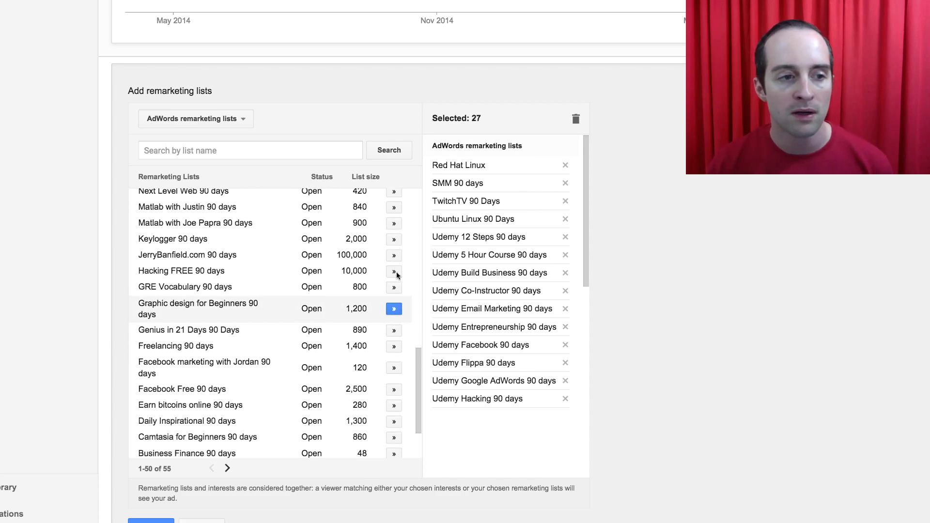
pyautogui.scroll(2, 396, 274)
pyautogui.click(394, 208)
pyautogui.click(394, 224)
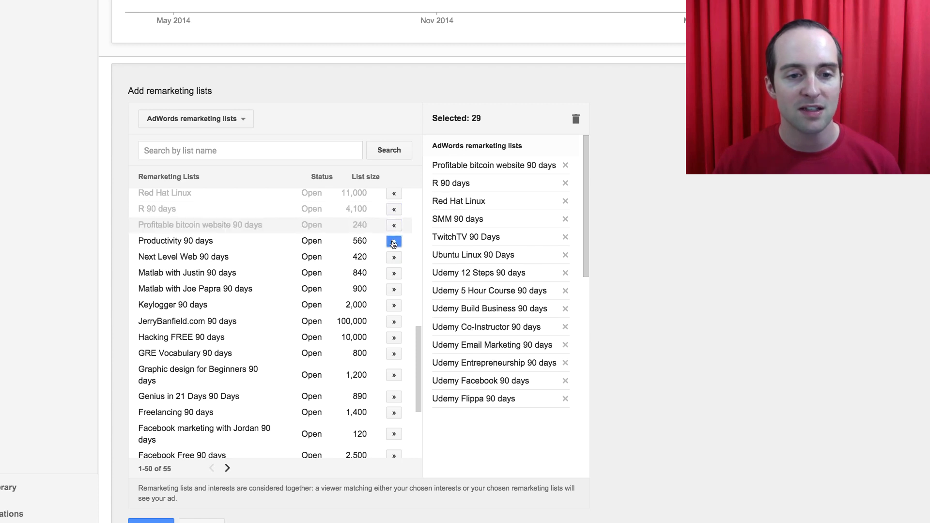
pyautogui.click(394, 241)
pyautogui.click(394, 257)
pyautogui.click(393, 273)
pyautogui.click(394, 289)
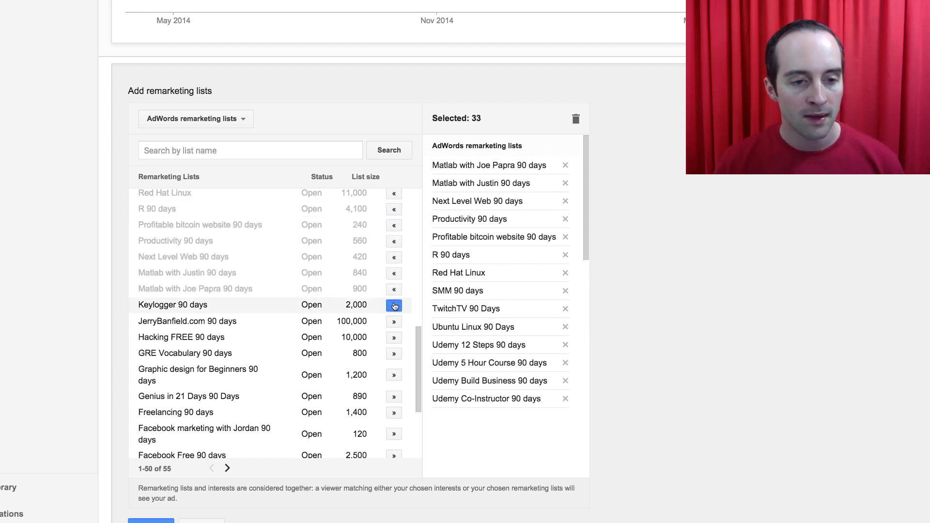
pyautogui.click(393, 305)
pyautogui.click(393, 321)
pyautogui.click(394, 338)
pyautogui.click(393, 353)
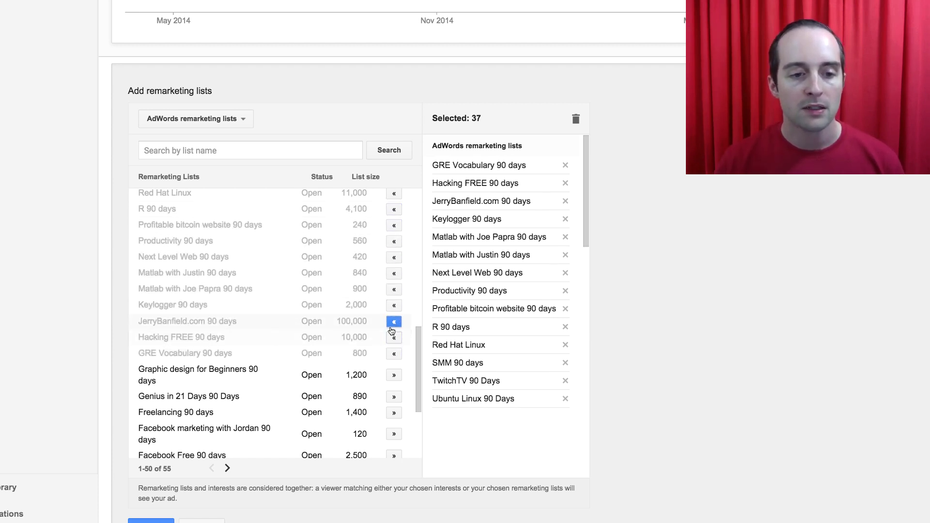
pyautogui.scroll(-3, 392, 331)
pyautogui.click(394, 286)
pyautogui.click(394, 309)
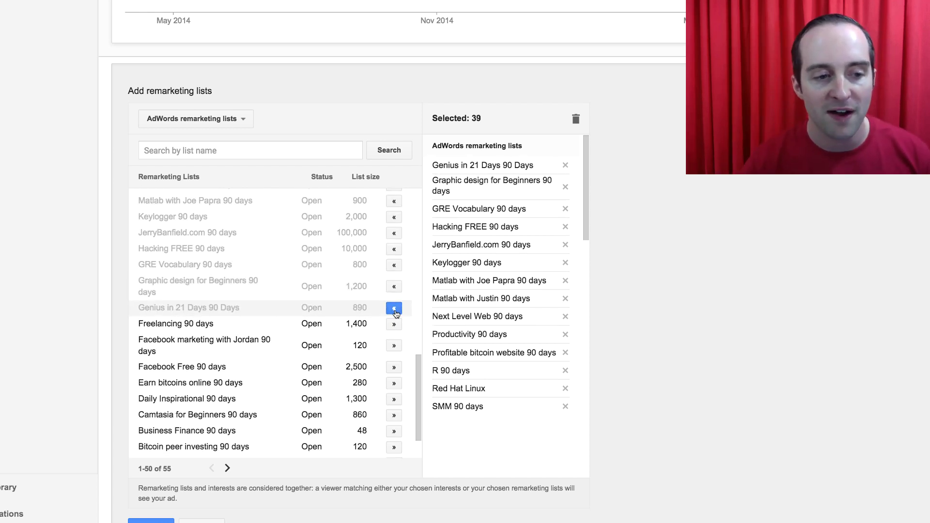
pyautogui.scroll(-2, 395, 312)
pyautogui.click(394, 276)
pyautogui.click(394, 298)
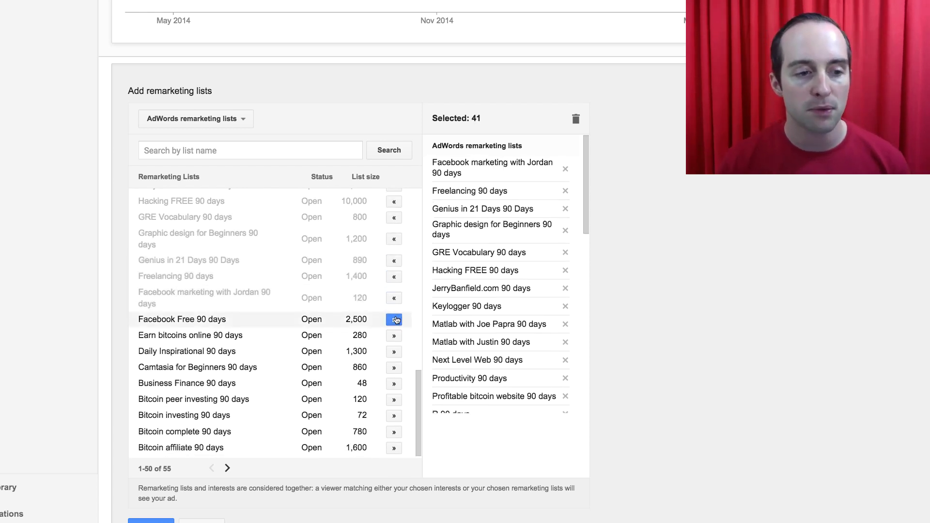
pyautogui.click(394, 319)
pyautogui.scroll(-1, 394, 320)
pyautogui.click(394, 311)
pyautogui.click(394, 328)
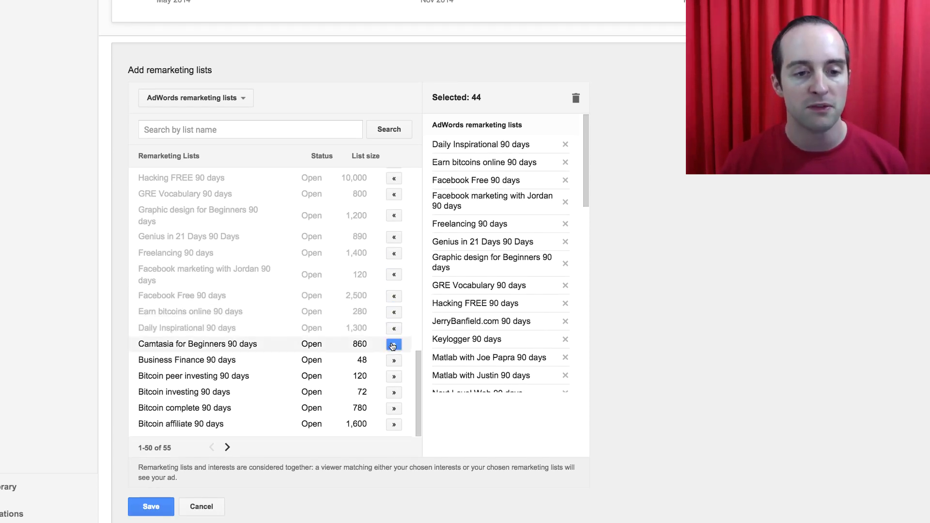
pyautogui.click(392, 345)
pyautogui.click(394, 359)
pyautogui.click(394, 375)
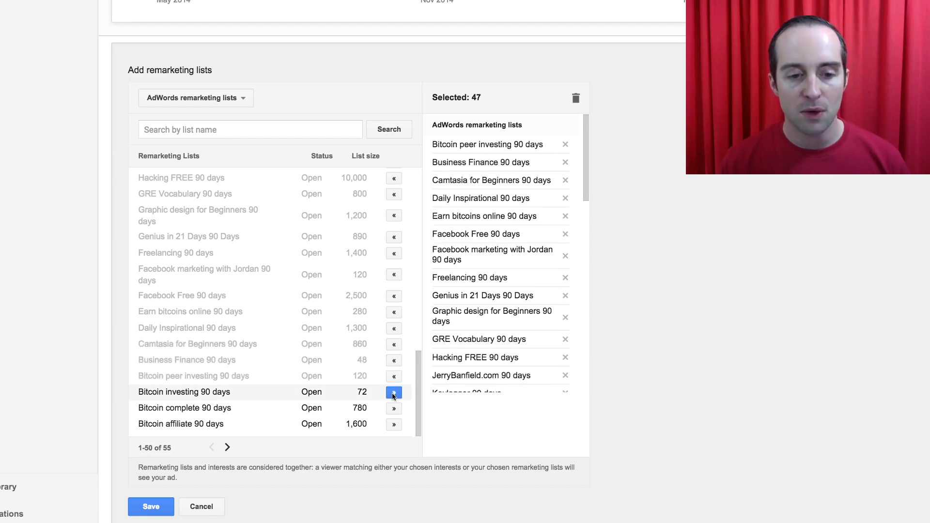
pyautogui.click(393, 394)
pyautogui.click(394, 408)
pyautogui.click(394, 424)
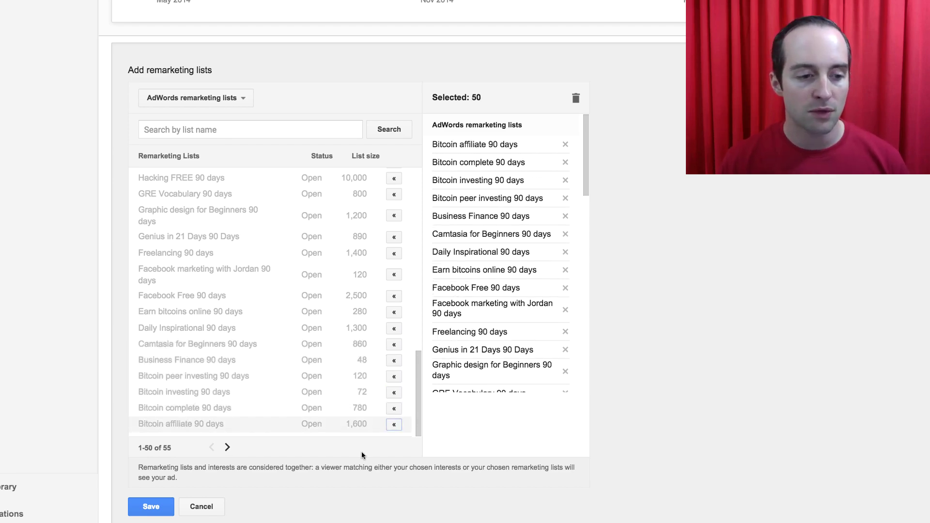
pyautogui.click(164, 504)
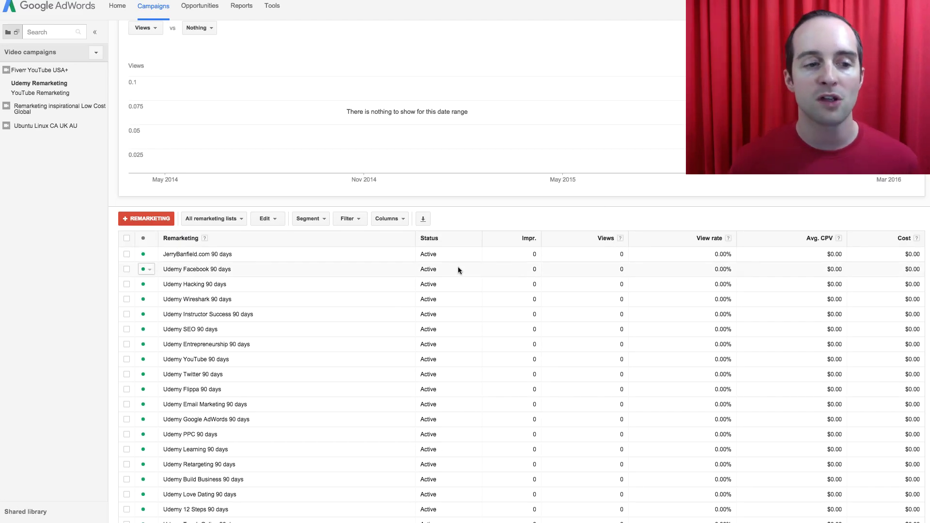
# Return to the Fiverr YouTube USA+ campaign's ad groups and switch the table columns to show earned views and video played-to percentages
pyautogui.scroll(-6, 458, 270)
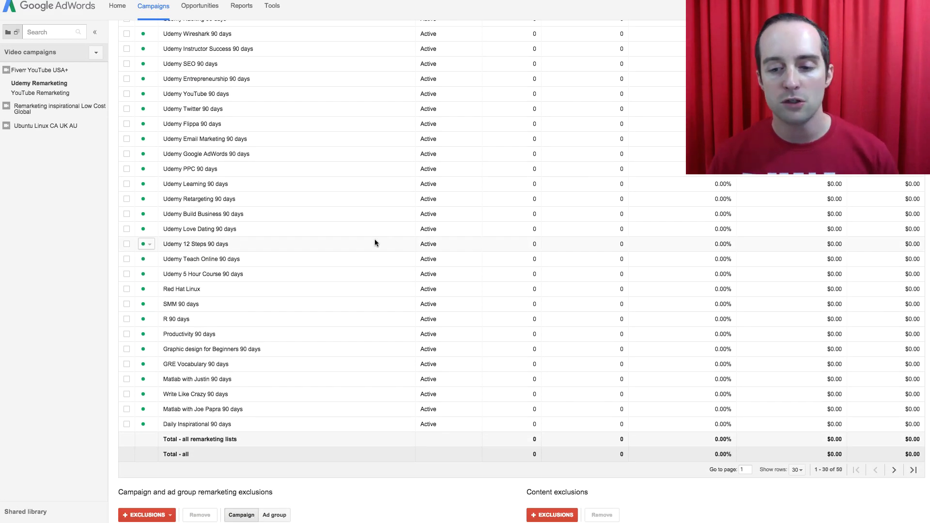
pyautogui.scroll(8, 373, 242)
pyautogui.click(198, 34)
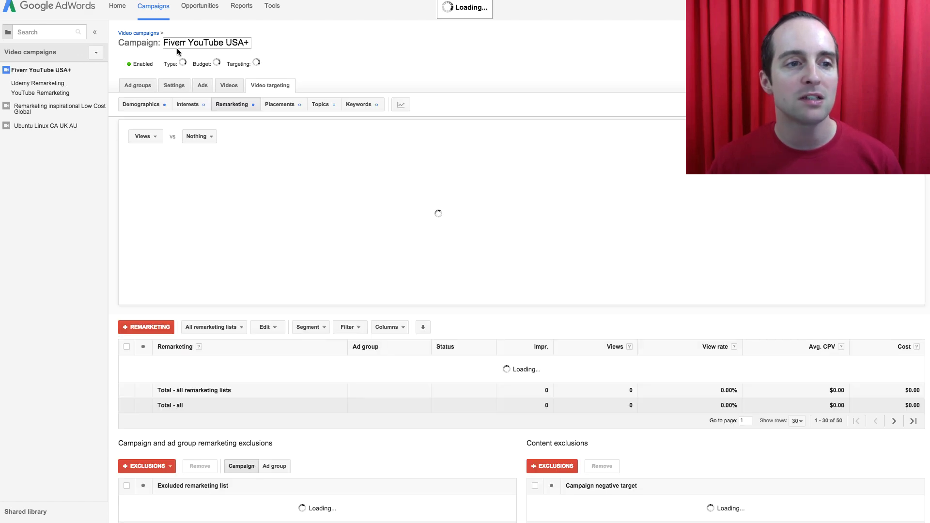
pyautogui.click(137, 85)
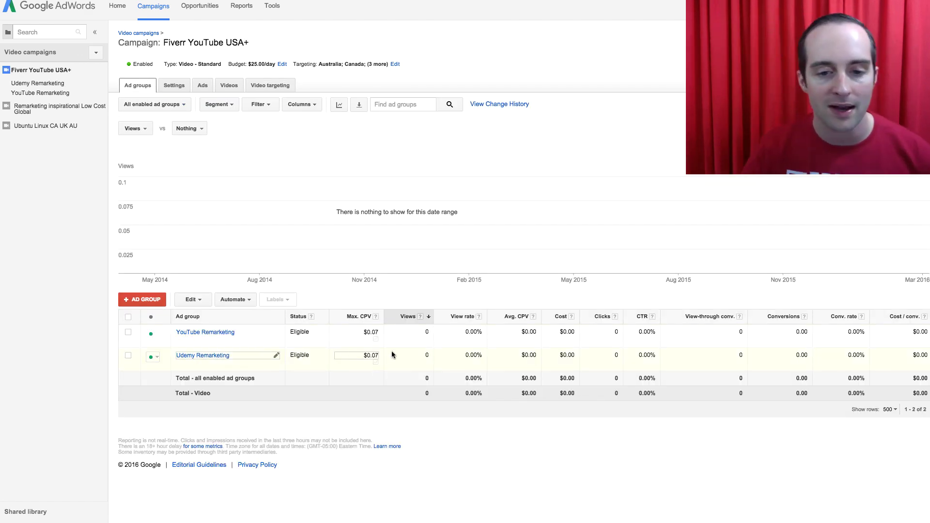
pyautogui.click(301, 104)
pyautogui.click(305, 179)
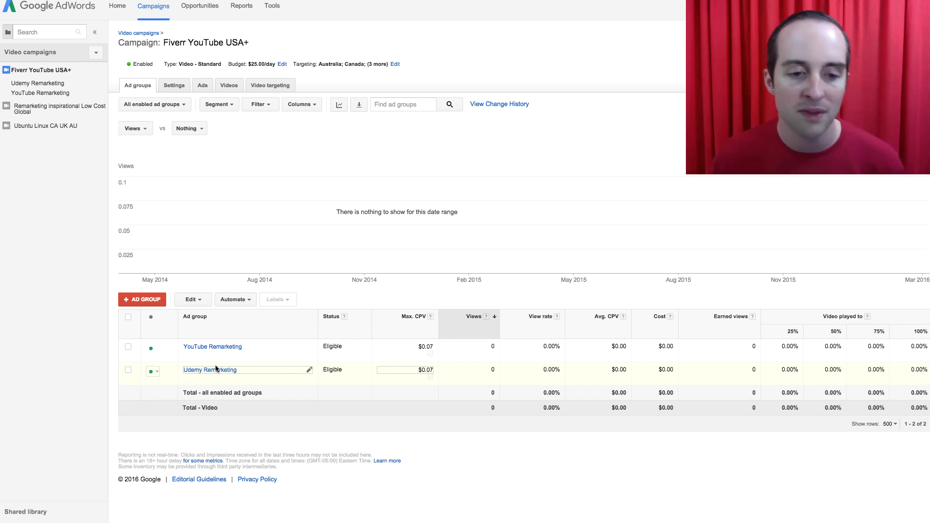
# Duplicate the YouTube Remarketing ad group by copying it and pasting it into the same campaign
pyautogui.click(129, 347)
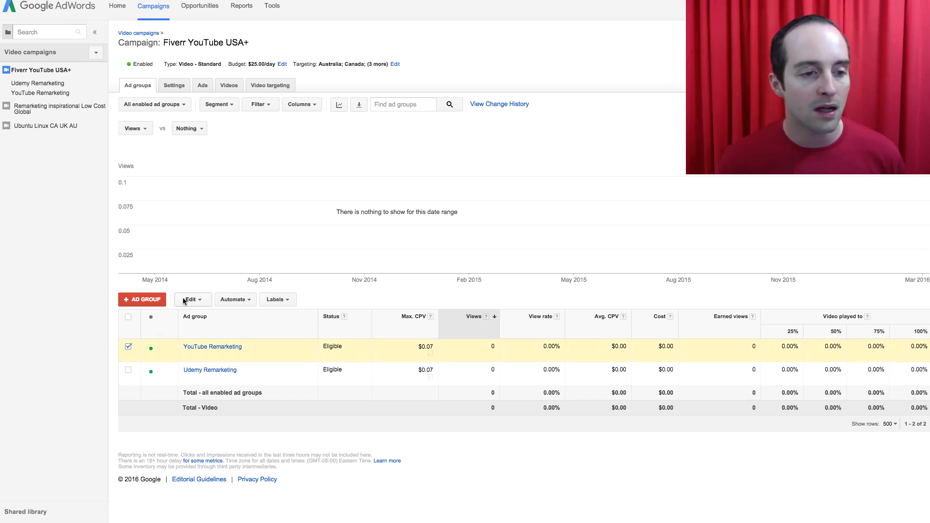
pyautogui.click(187, 299)
pyautogui.click(194, 384)
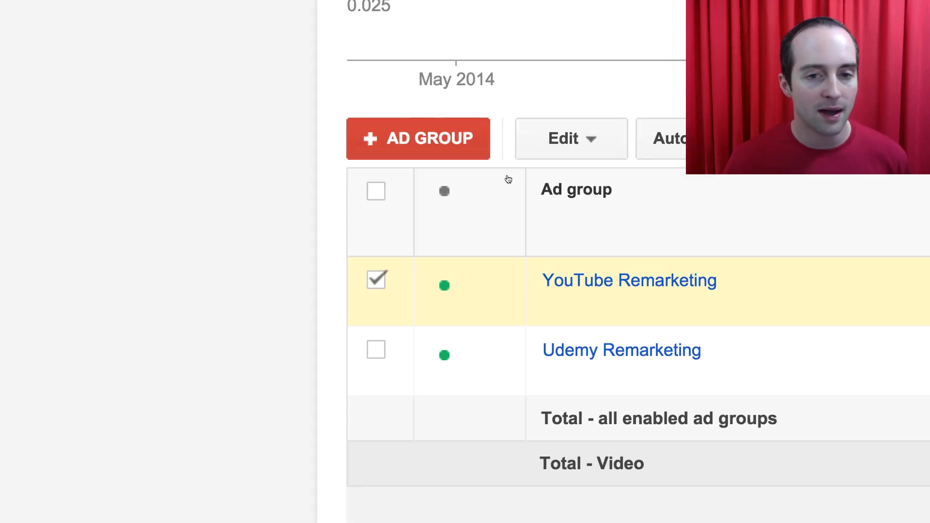
pyautogui.click(190, 304)
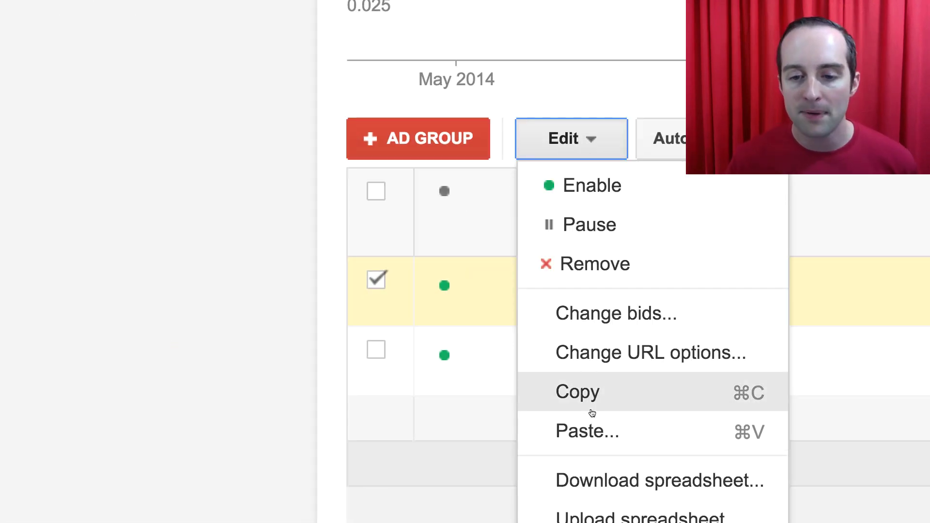
pyautogui.click(588, 430)
pyautogui.click(438, 275)
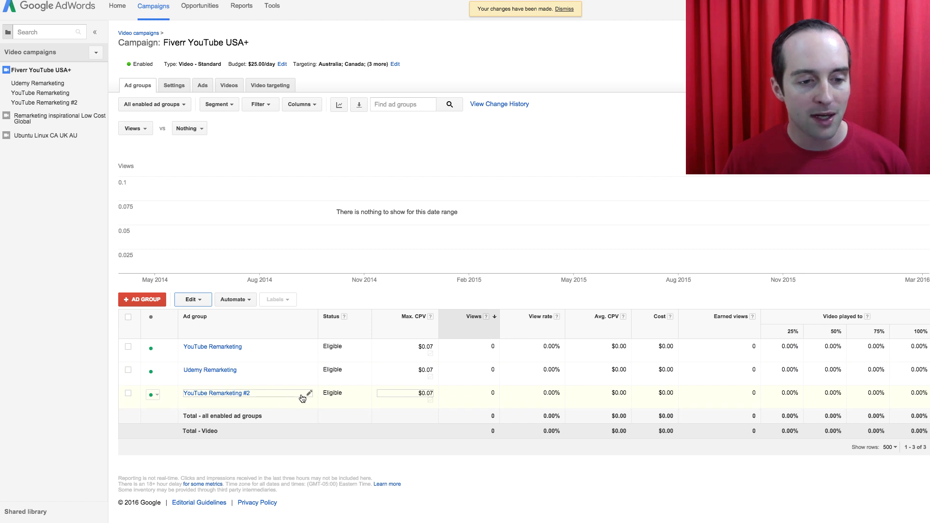
# Rename the duplicate ad group YouTube Remarketing #2 as "Fiverr keywords"
pyautogui.click(309, 394)
pyautogui.tripleClick(210, 392)
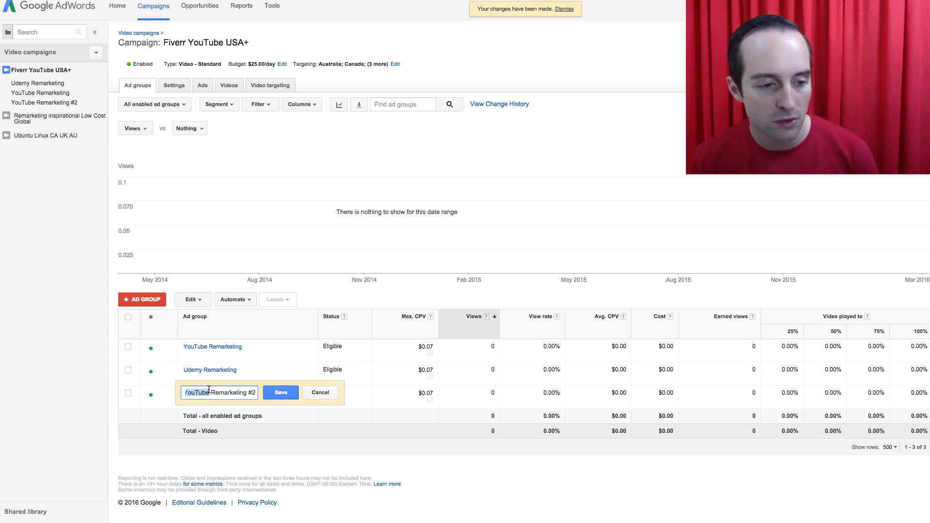
pyautogui.write('Fiverr keywords')
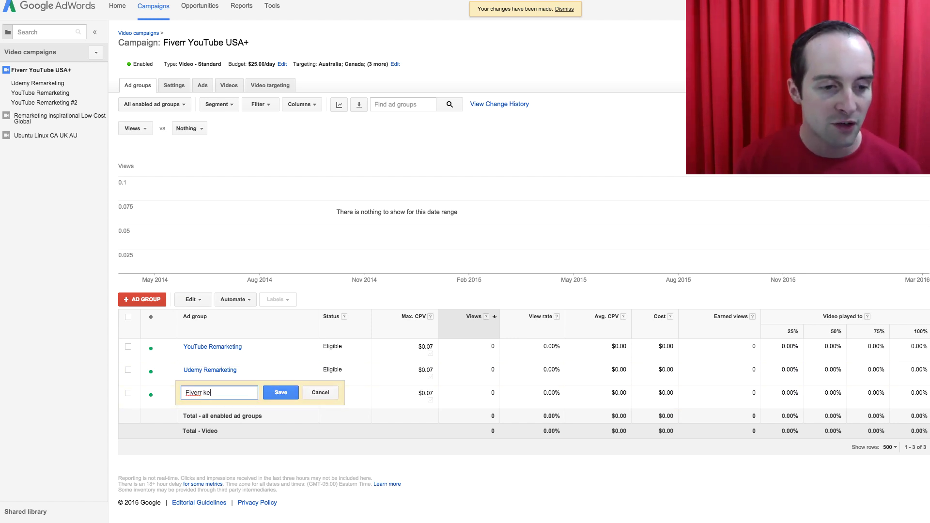
pyautogui.click(280, 391)
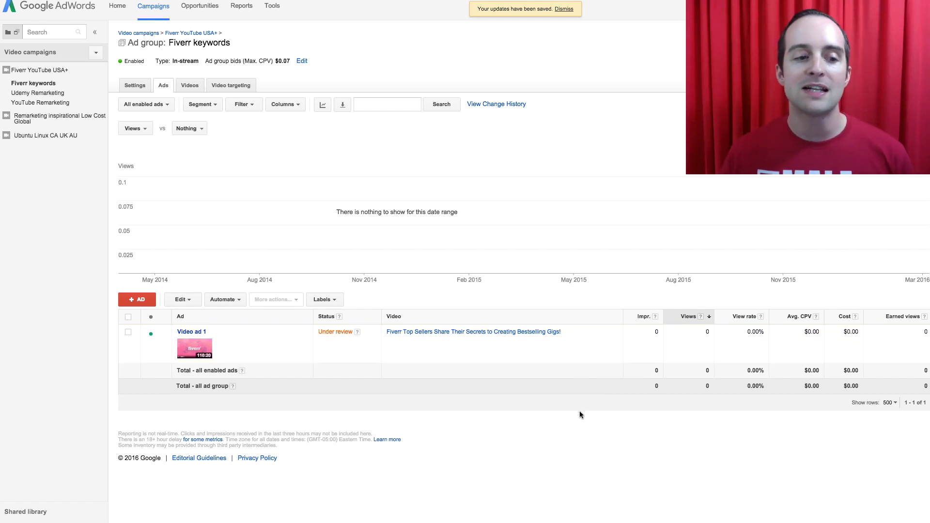
# Remove all five YouTube remarketing lists from the Fiverr keywords ad group's video targeting
pyautogui.click(223, 86)
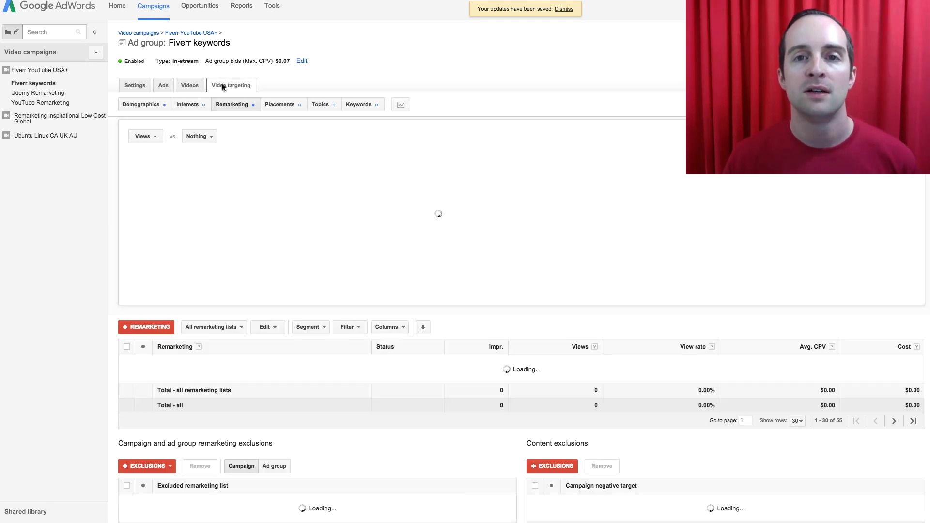
pyautogui.scroll(-2, 445, 315)
pyautogui.scroll(-1, 451, 318)
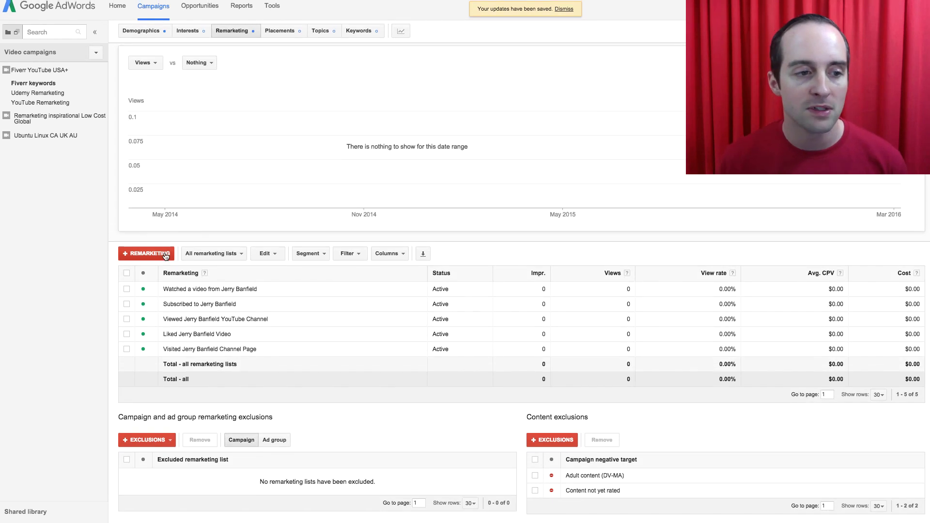
pyautogui.click(127, 273)
pyautogui.click(267, 253)
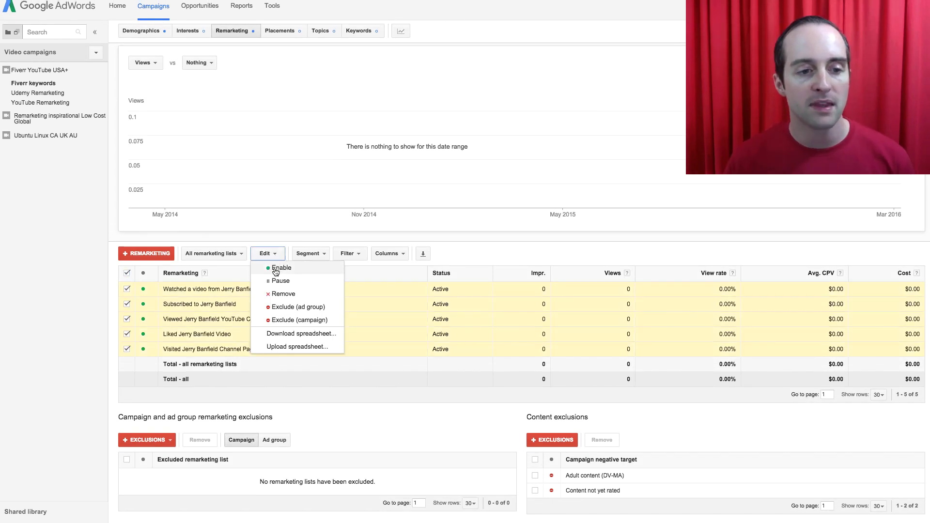
pyautogui.click(282, 293)
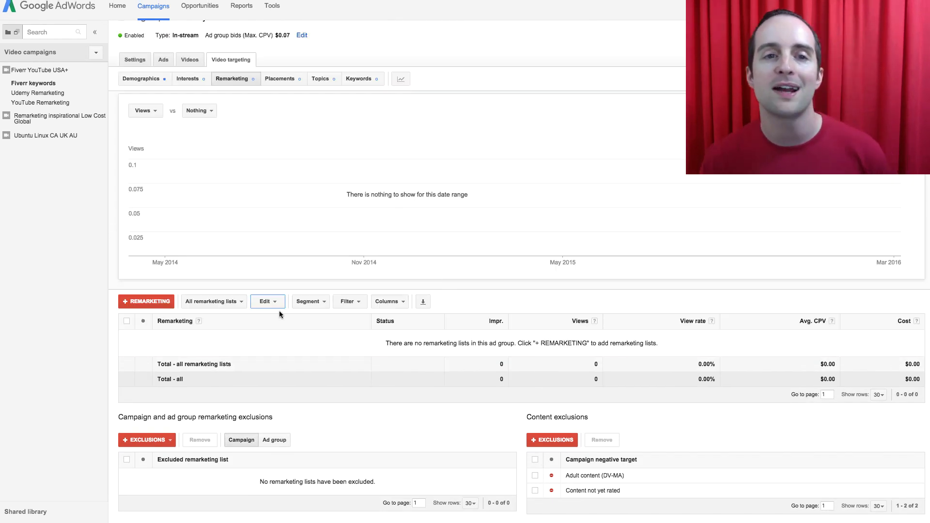
pyautogui.click(153, 301)
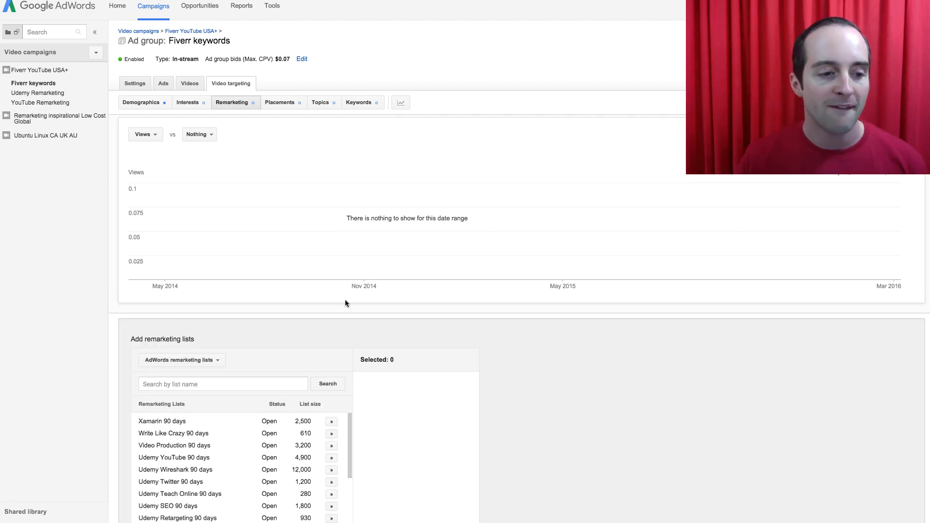
pyautogui.scroll(-5, 346, 301)
pyautogui.scroll(-5, 327, 452)
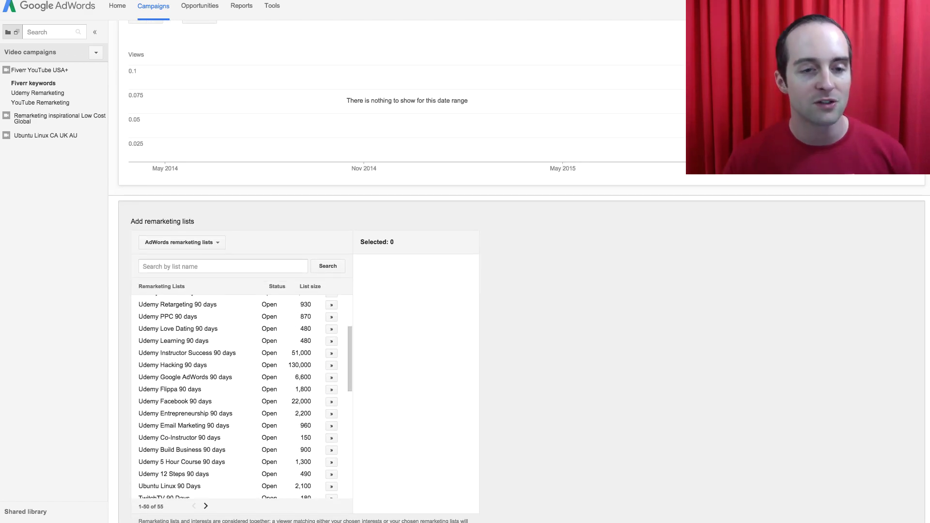
pyautogui.click(304, 326)
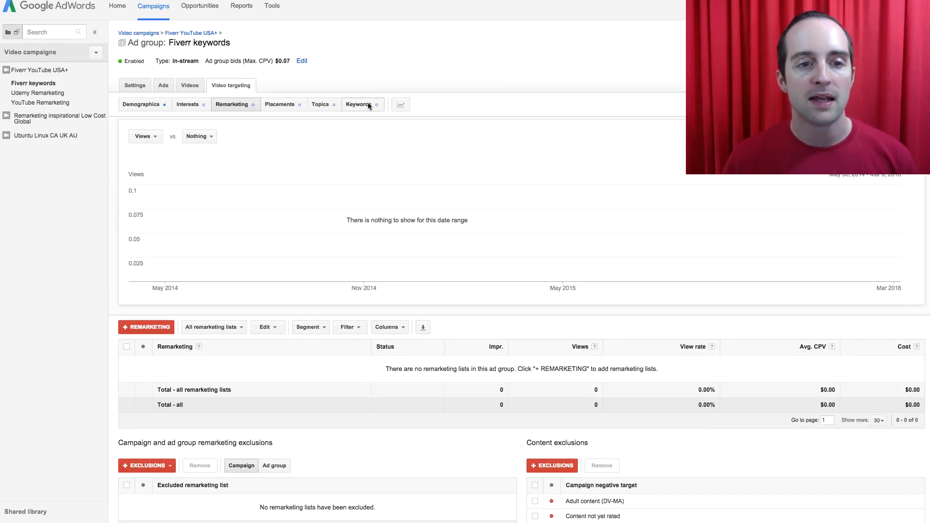
# Start adding keyword targeting to the Fiverr keywords ad group and enter the keywords fiverr and fiverr.com on separate lines
pyautogui.click(367, 106)
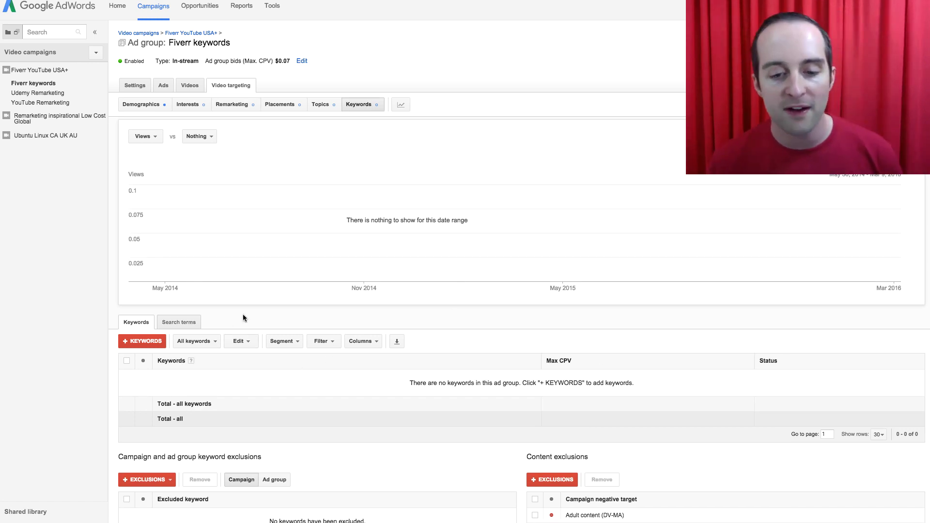
pyautogui.scroll(-1, 243, 315)
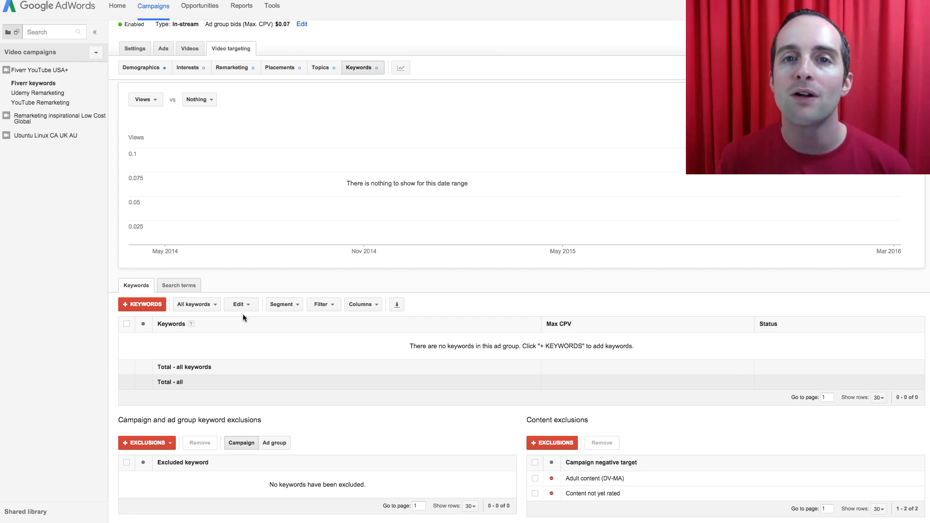
pyautogui.click(145, 305)
pyautogui.scroll(-2, 289, 310)
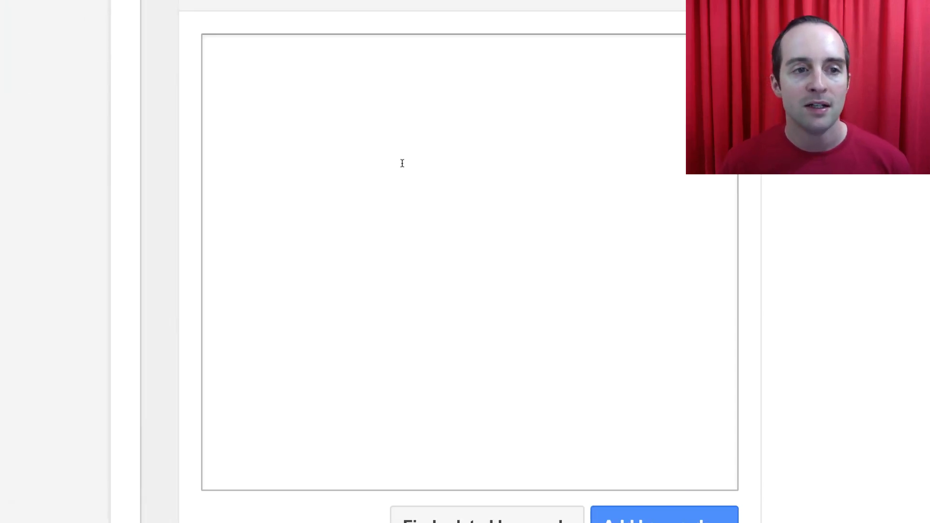
pyautogui.click(205, 344)
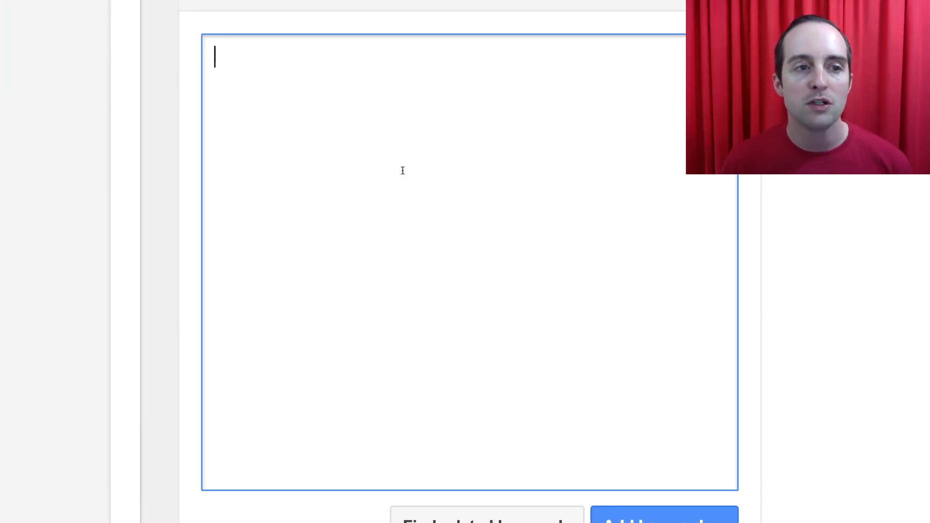
pyautogui.write('fiverr')
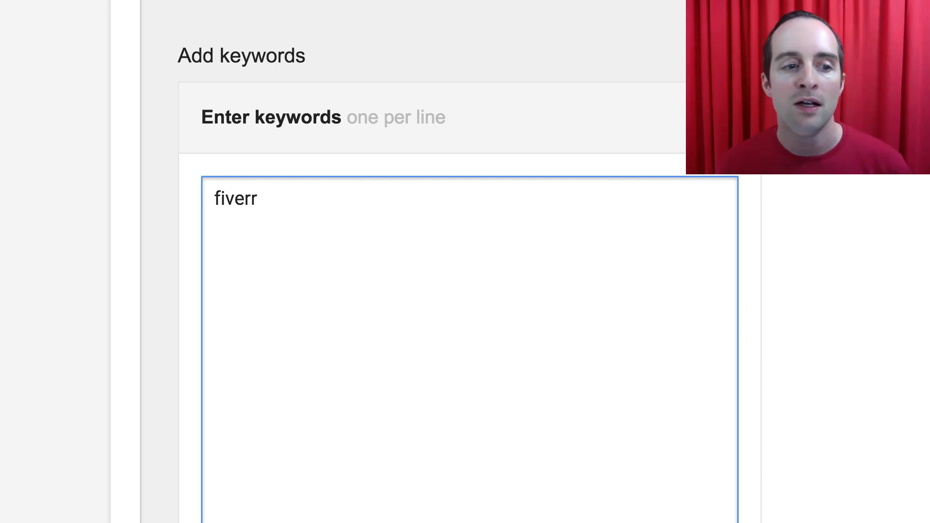
pyautogui.press('Return')
pyautogui.write('f')
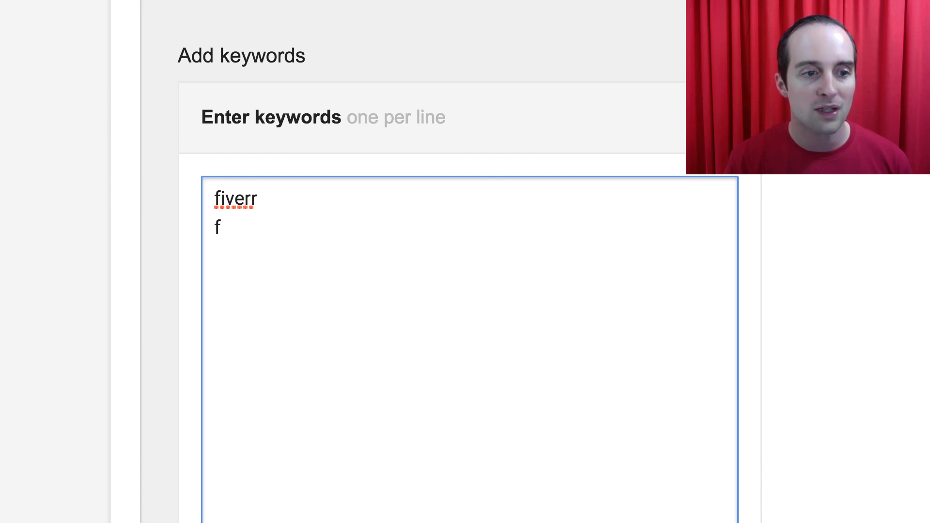
pyautogui.write('iverr.com')
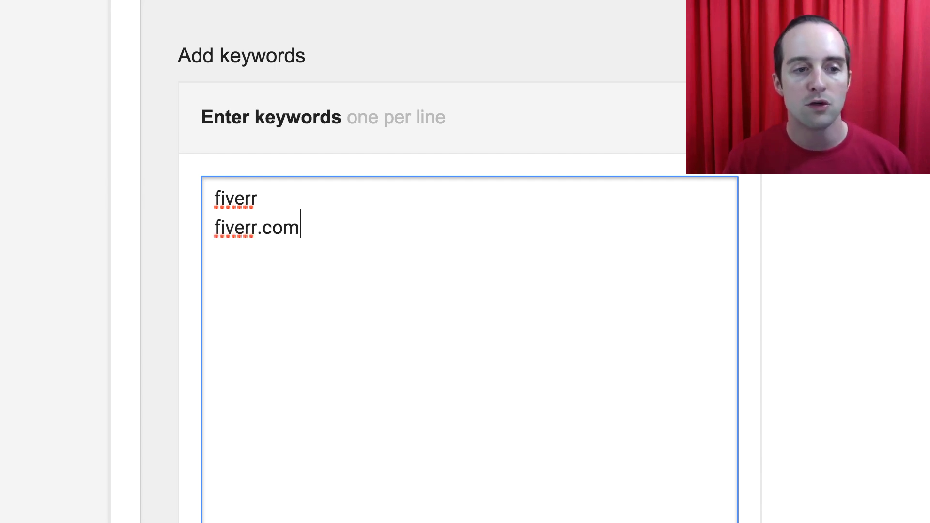
# Find related keywords for the two entries and add fiverr and fiverr.com to the selected keywords
pyautogui.scroll(-3, 585, 204)
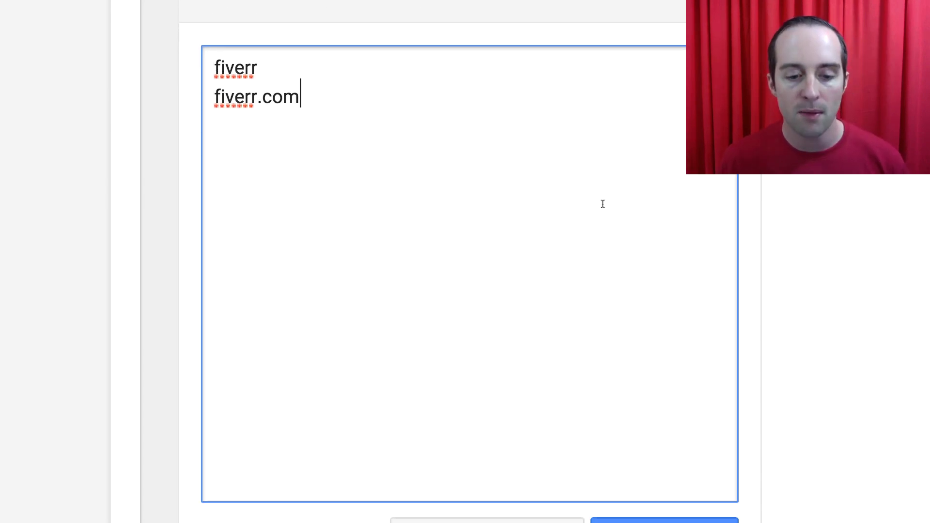
pyautogui.click(560, 446)
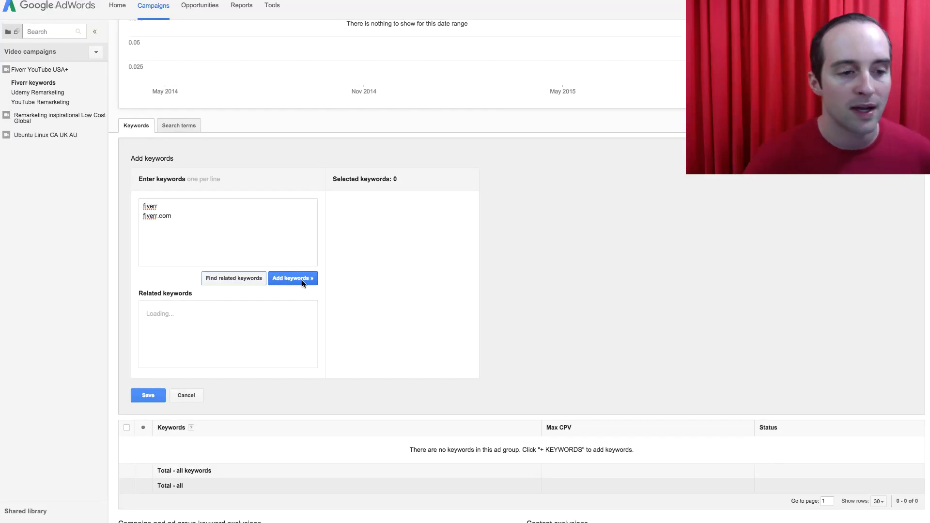
pyautogui.click(302, 281)
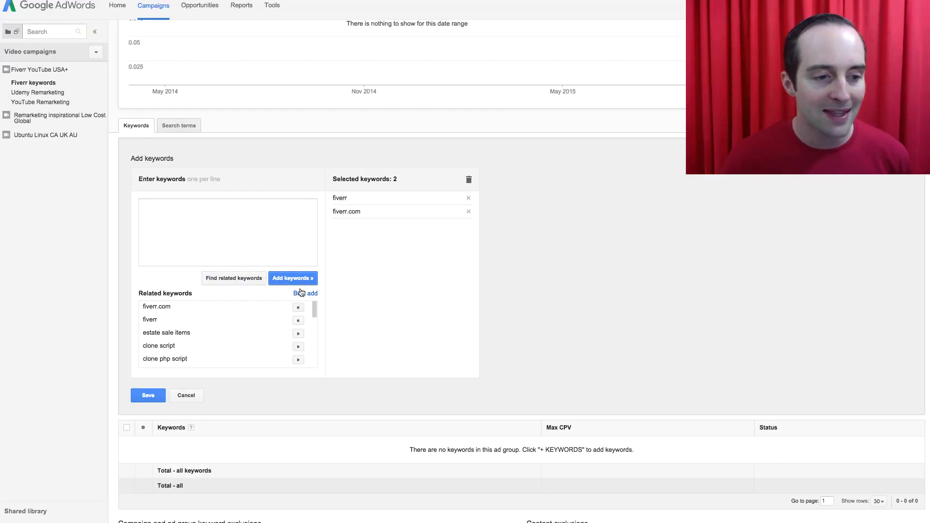
# Review the suggested related keywords to the end of the list and save the keyword targeting without adding any of them
pyautogui.scroll(-2, 268, 317)
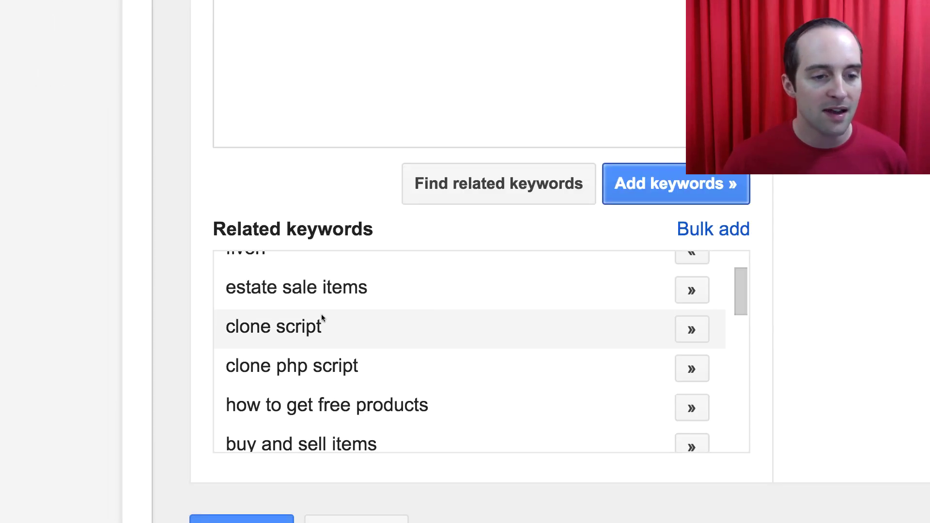
pyautogui.scroll(3, 533, 301)
pyautogui.scroll(-1, 534, 301)
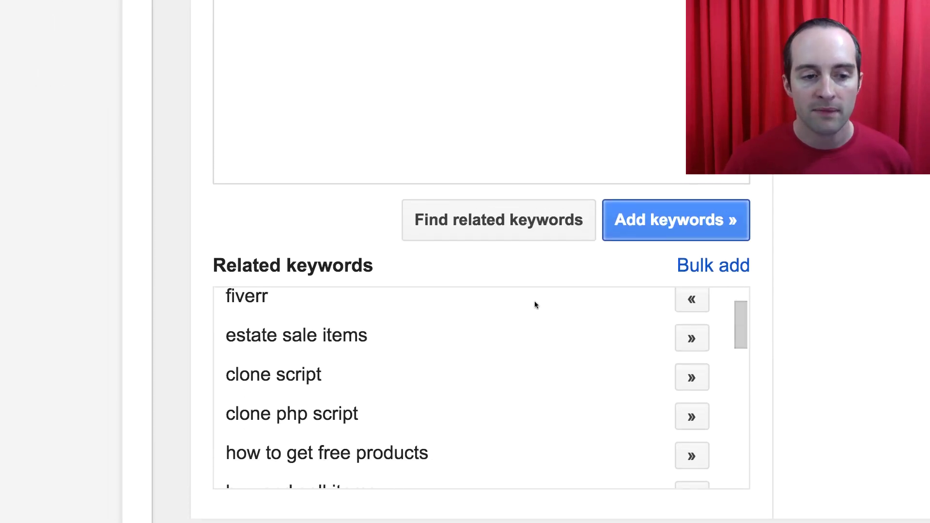
pyautogui.scroll(-6, 533, 301)
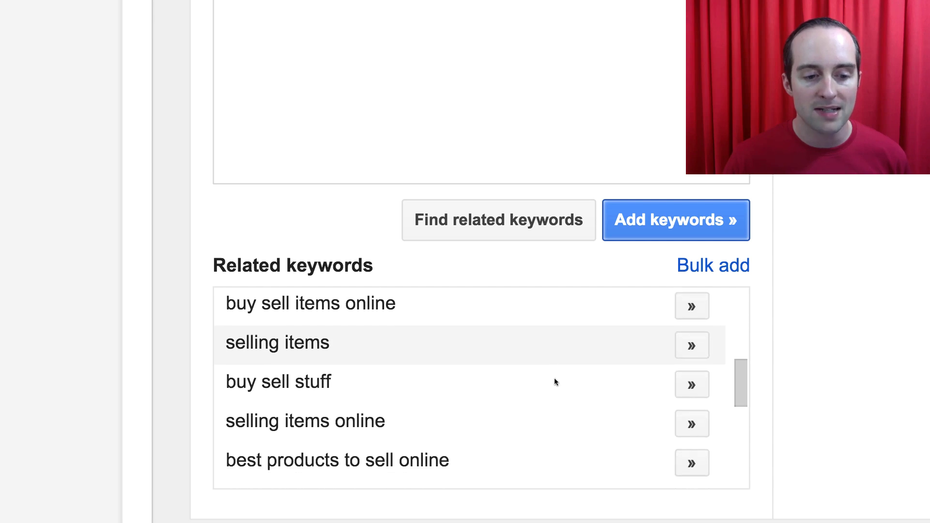
pyautogui.scroll(-8, 555, 382)
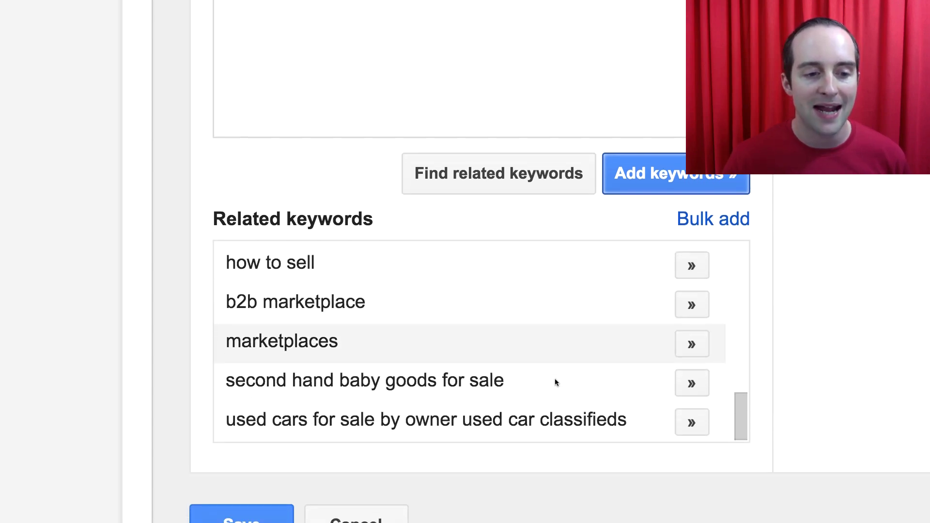
pyautogui.scroll(-1, 499, 325)
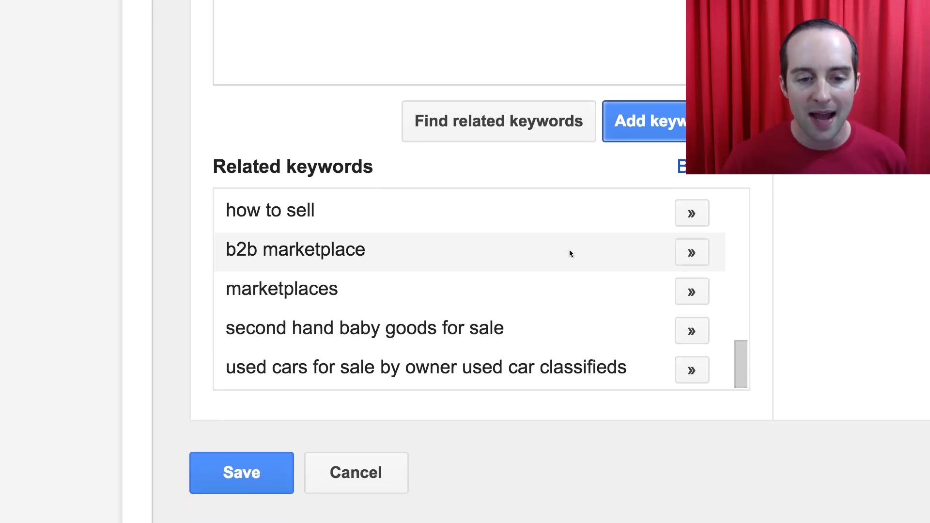
pyautogui.click(241, 472)
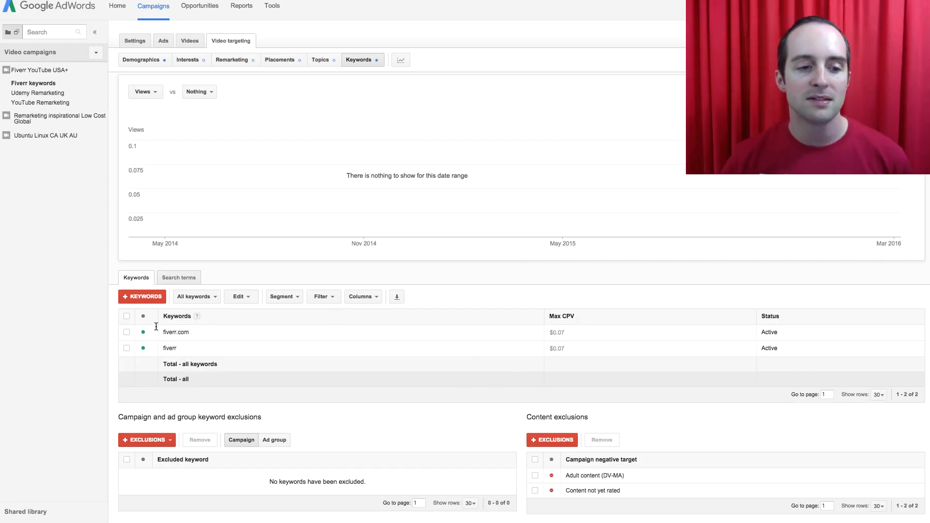
# Return to the Fiverr YouTube USA+ campaign and duplicate the Fiverr keywords ad group by copying and pasting it into the same campaign
pyautogui.scroll(2, 372, 120)
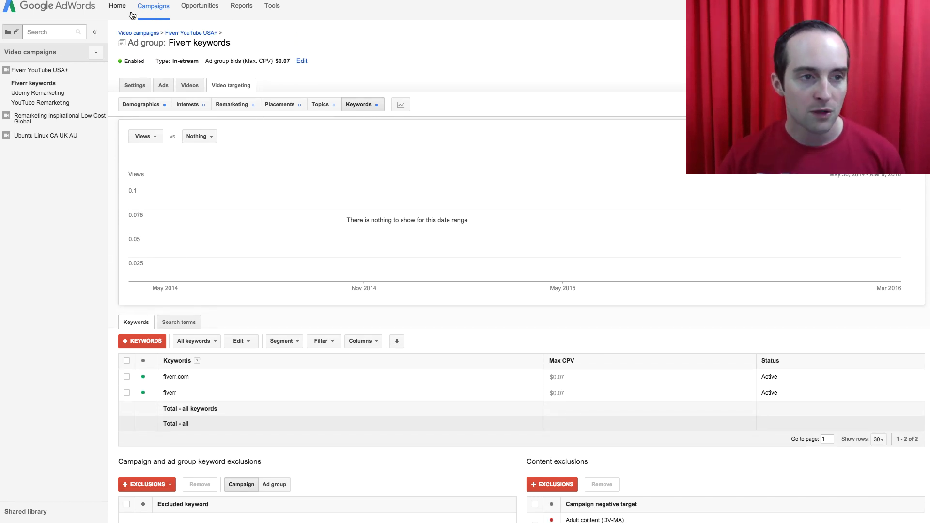
pyautogui.click(199, 33)
pyautogui.click(148, 86)
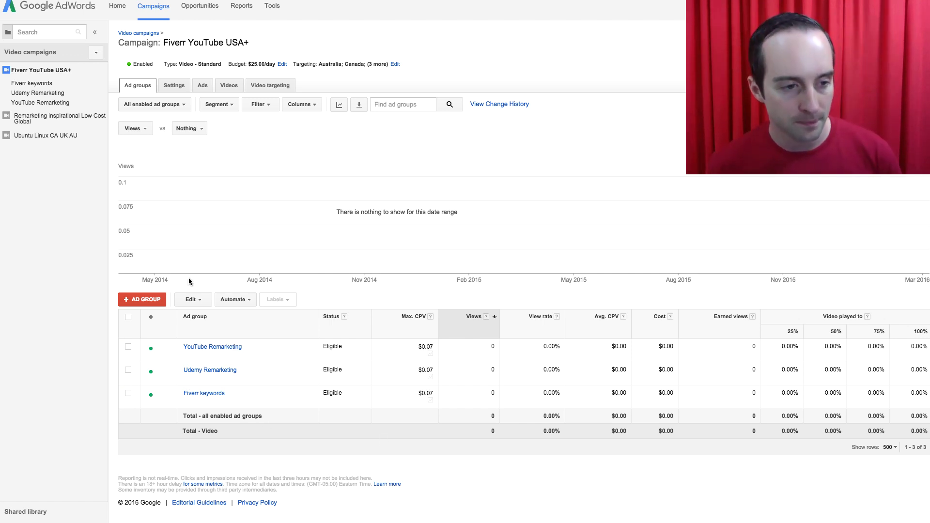
pyautogui.click(128, 393)
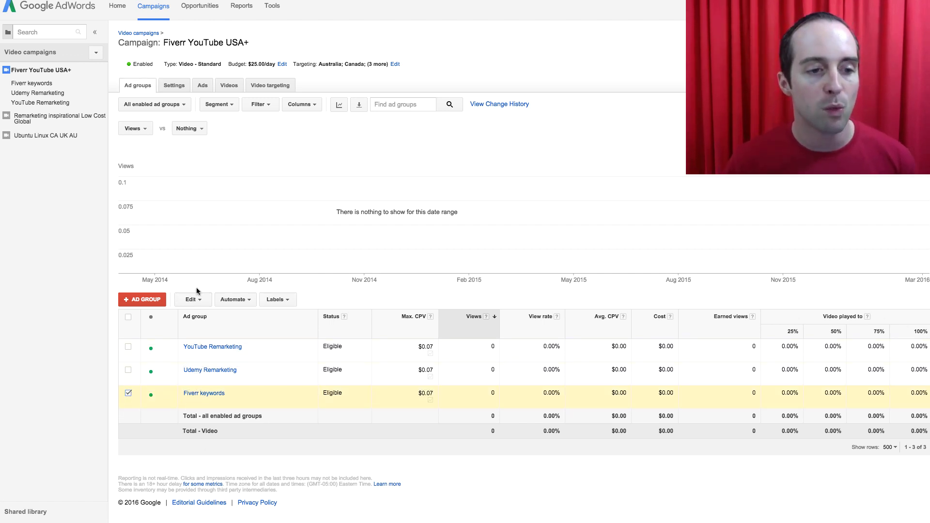
pyautogui.click(193, 299)
pyautogui.click(195, 382)
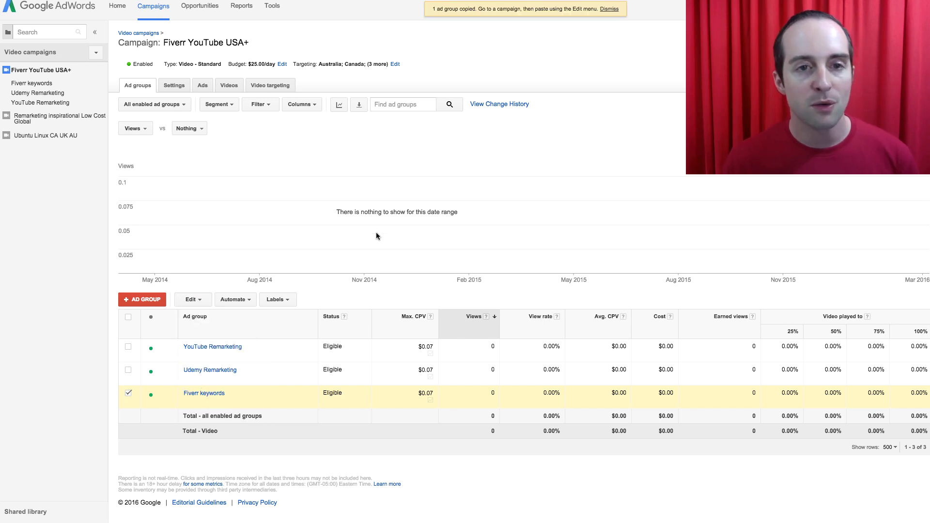
pyautogui.click(193, 300)
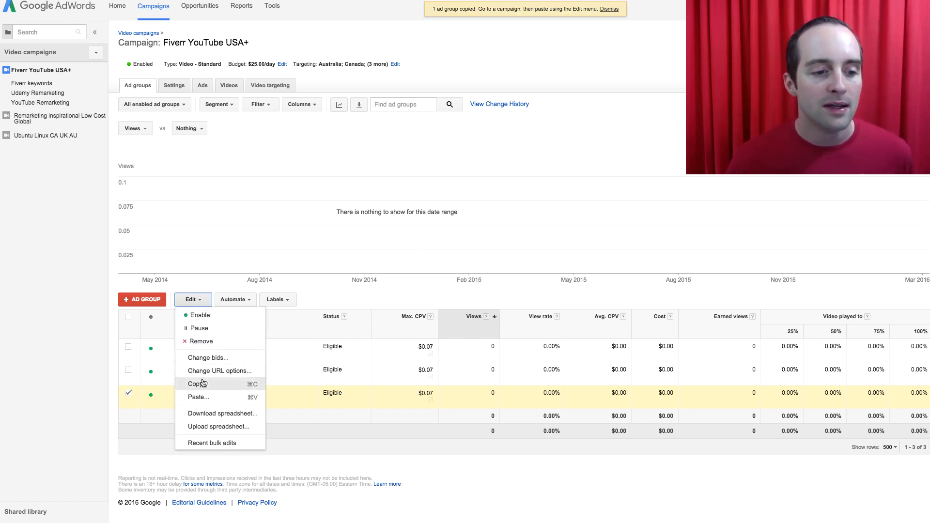
pyautogui.click(200, 397)
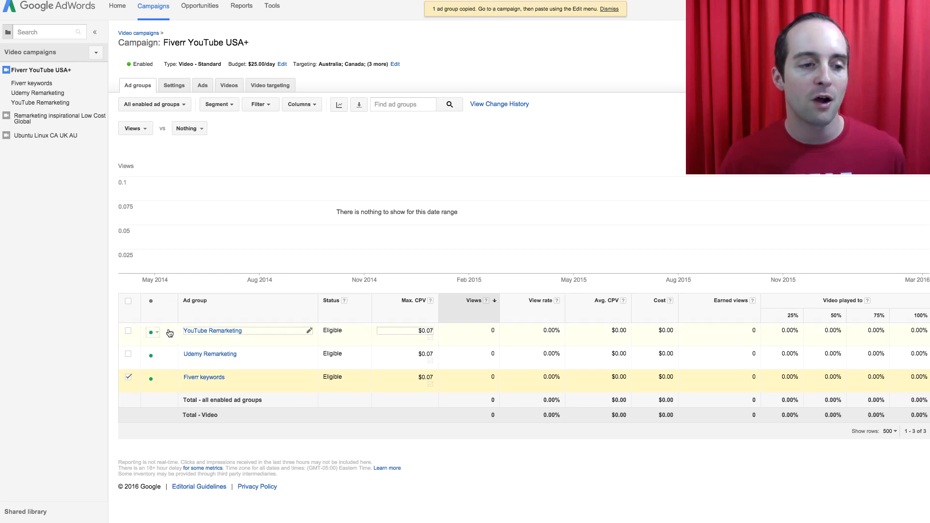
pyautogui.click(149, 345)
pyautogui.scroll(-1, 396, 286)
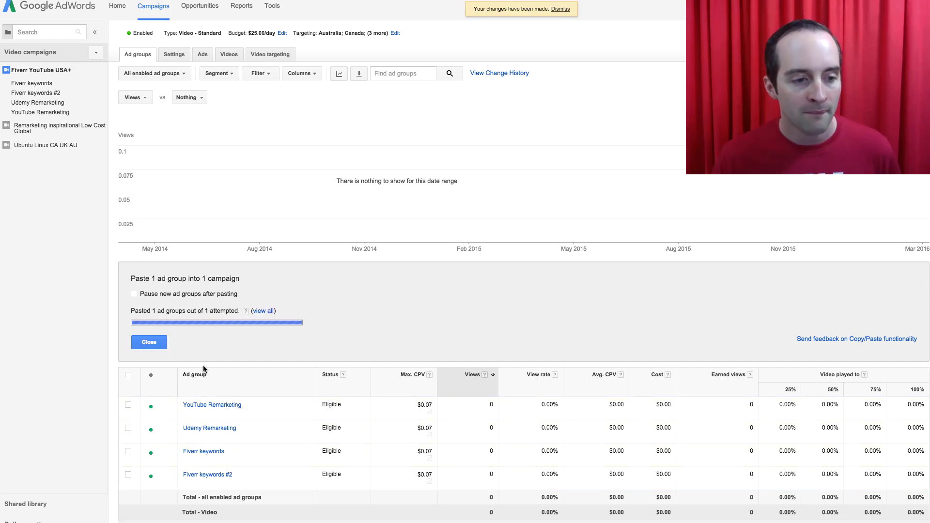
pyautogui.click(148, 340)
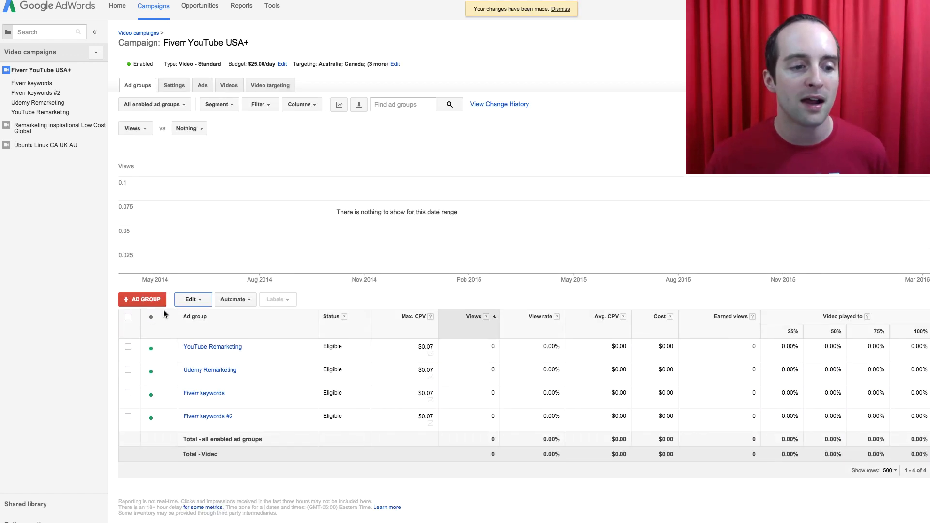
# Rename the duplicate ad group Fiverr keywords #2 as "Business" and save the name
pyautogui.click(311, 417)
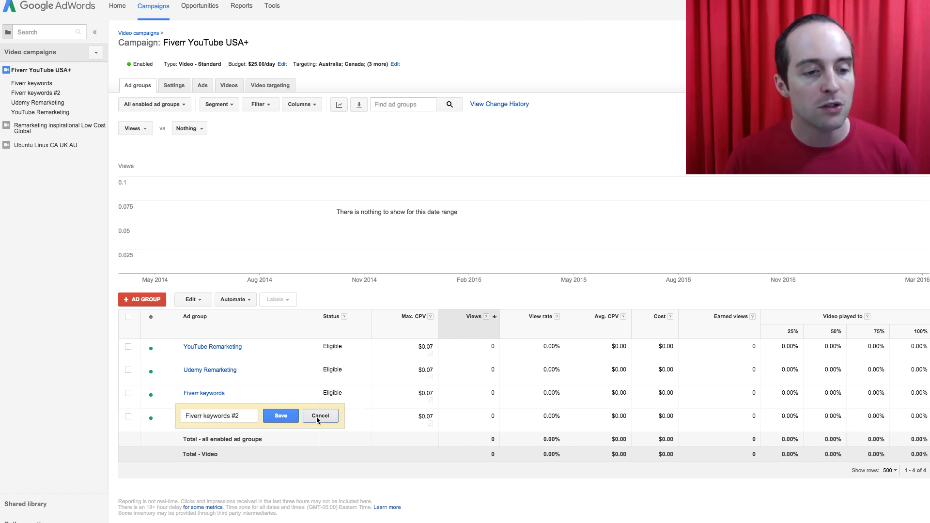
pyautogui.click(317, 417)
pyautogui.click(310, 417)
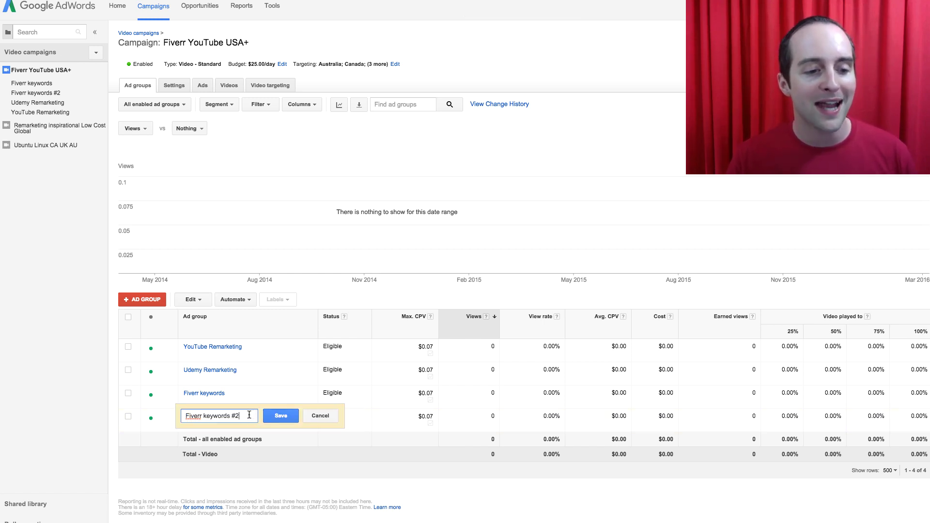
pyautogui.write('Business')
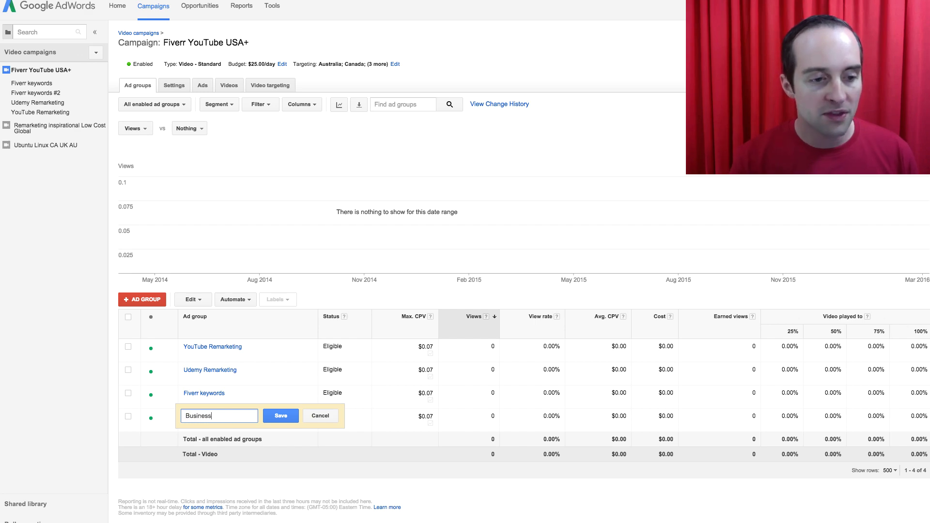
pyautogui.click(281, 416)
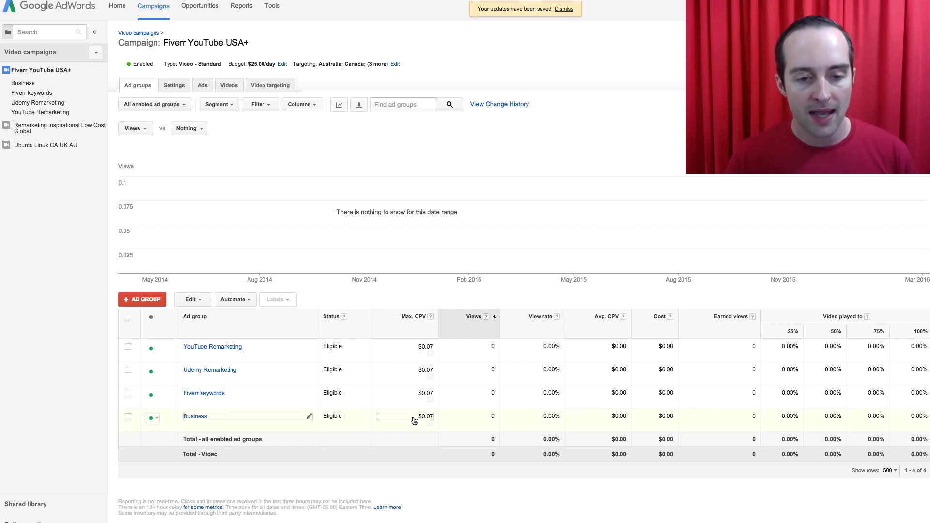
# Set the maximum CPV of the Business ad group to $0.04 and save it
pyautogui.click(552, 277)
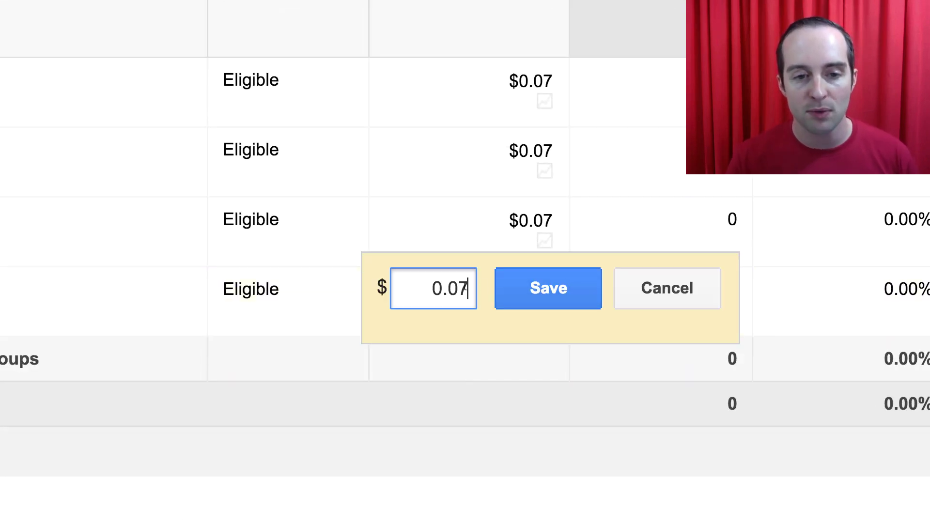
pyautogui.moveTo(458, 287); pyautogui.dragTo(470, 286)
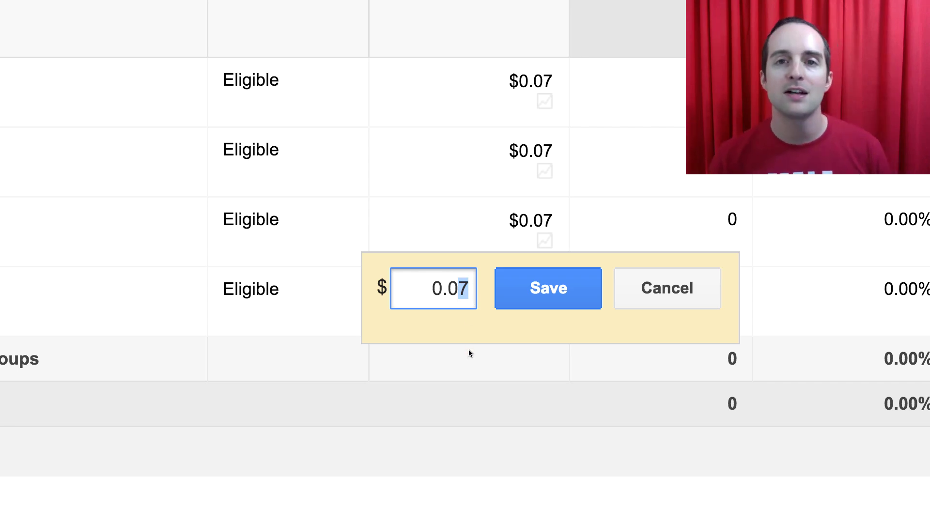
pyautogui.write('4')
pyautogui.click(539, 289)
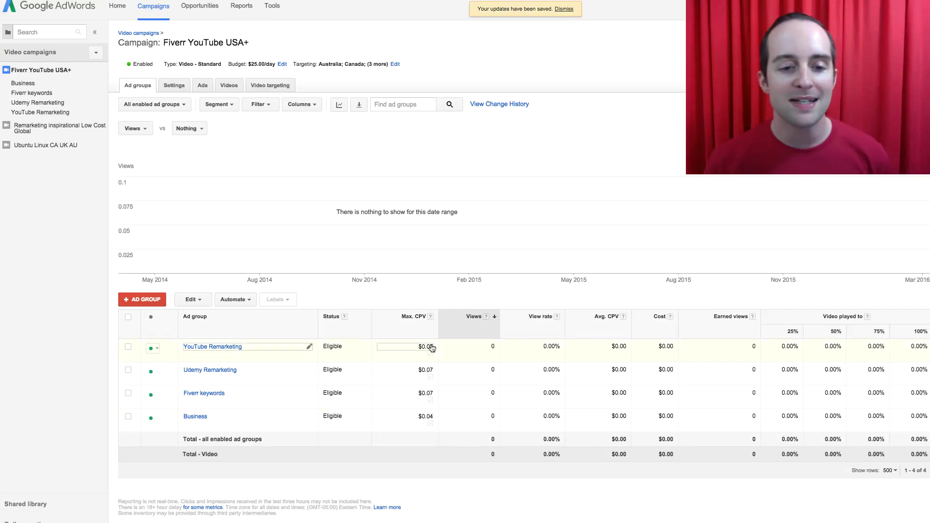
# Set the maximum CPV to $0.08 for both the YouTube Remarketing and Udemy Remarketing ad groups, saving each bid
pyautogui.click(549, 80)
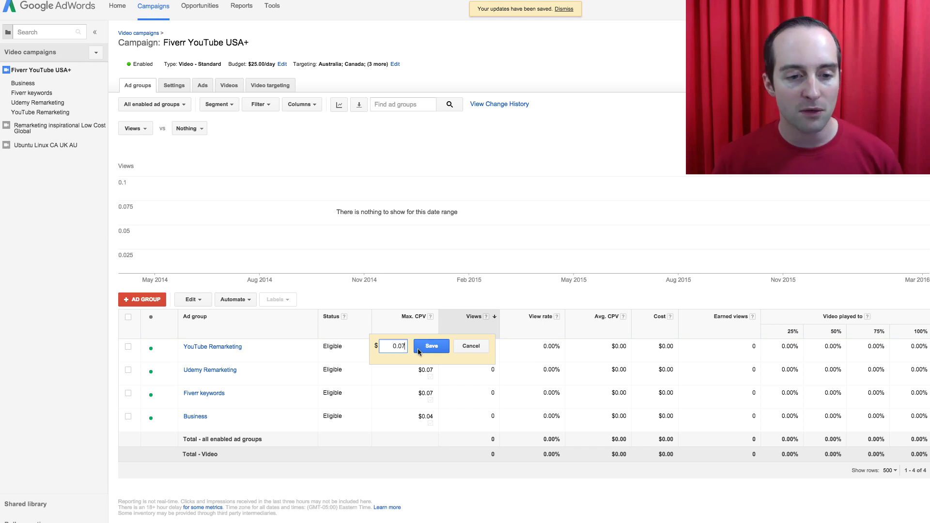
pyautogui.press('BackSpace')
pyautogui.write('8')
pyautogui.click(431, 346)
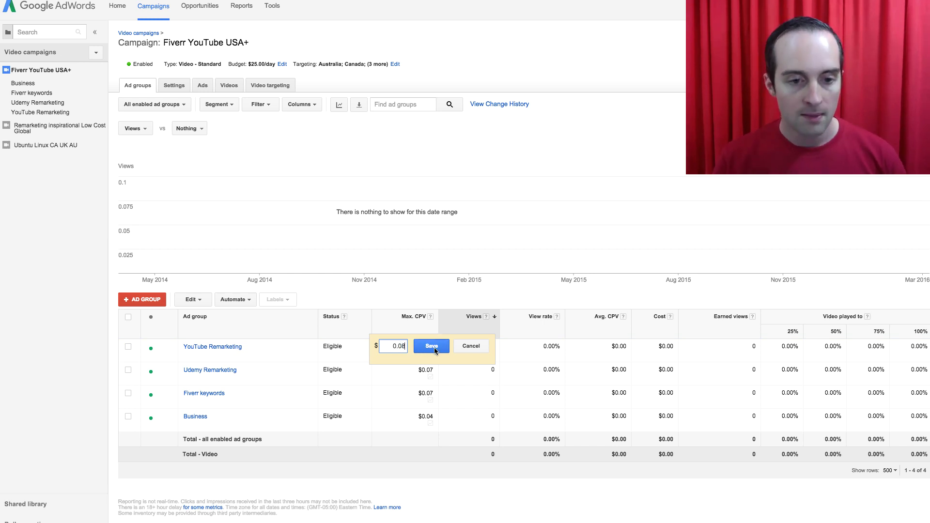
pyautogui.click(429, 371)
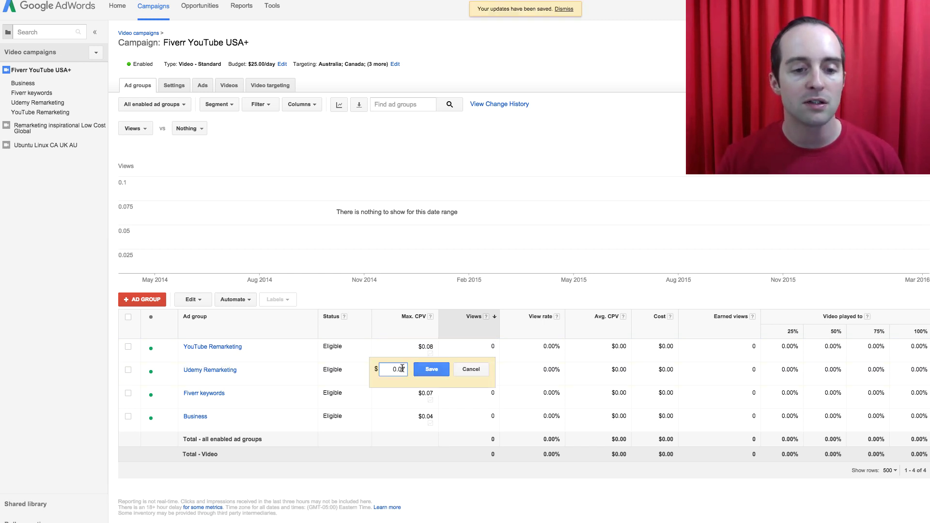
pyautogui.press('BackSpace')
pyautogui.write('8')
pyautogui.click(431, 369)
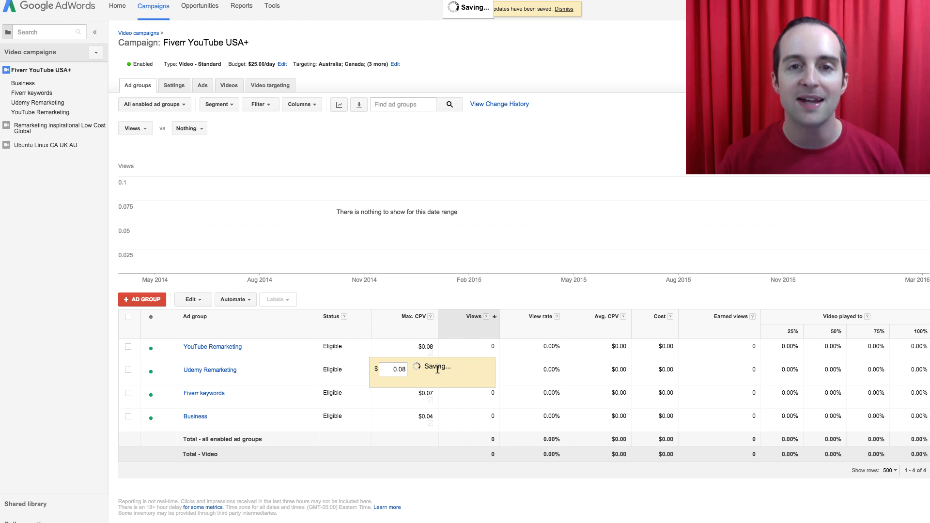
# Set the maximum CPV of the Fiverr keywords ad group to $0.08 and save it
pyautogui.click(430, 396)
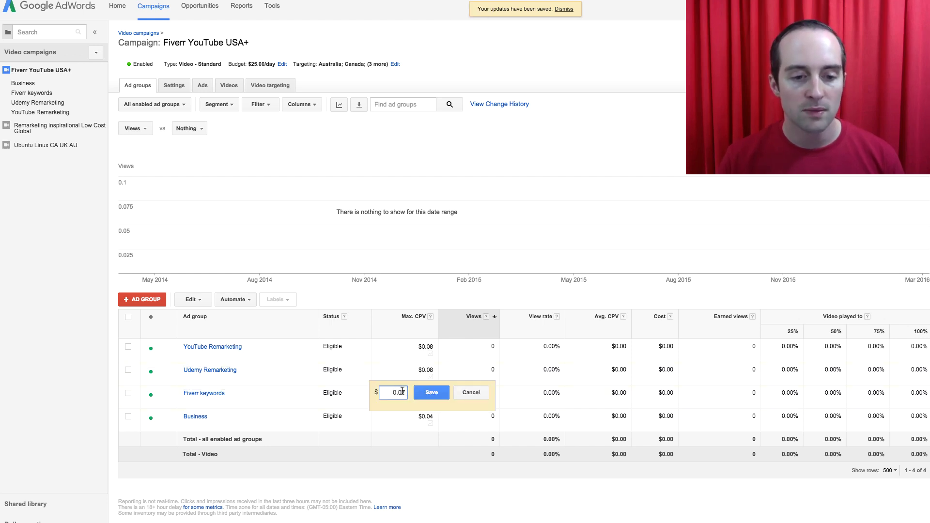
pyautogui.write('8')
pyautogui.click(431, 392)
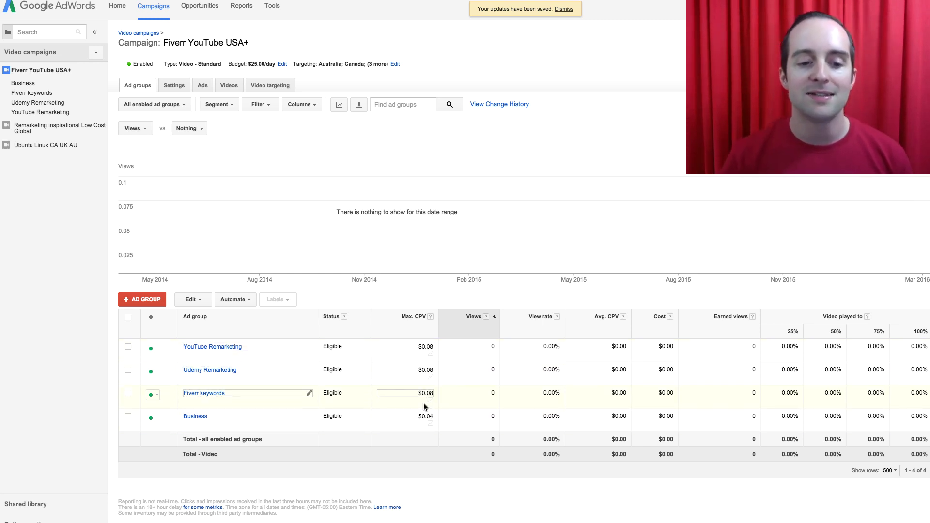
# Open the Business ad group's video targeting and remove its keywords fiverr.com and fiverr
pyautogui.click(196, 417)
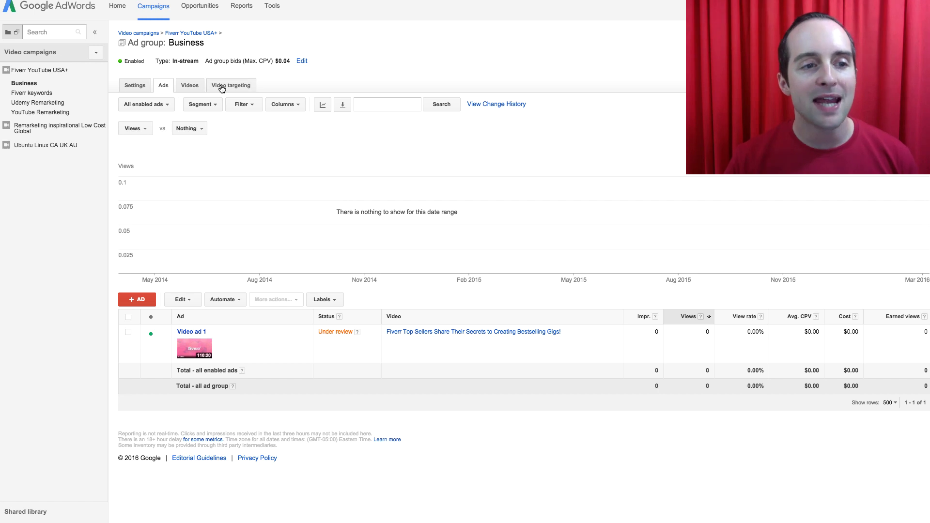
pyautogui.click(222, 88)
pyautogui.scroll(-2, 252, 319)
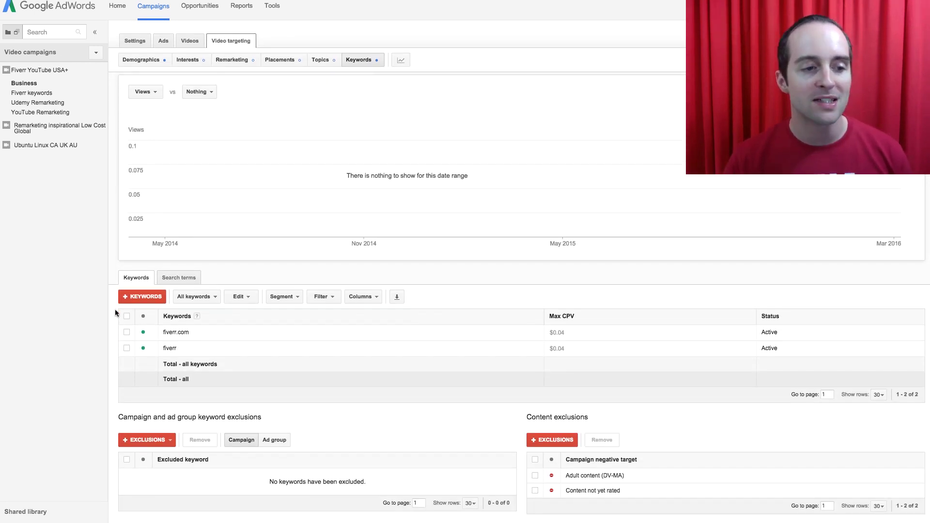
pyautogui.click(128, 314)
pyautogui.click(239, 297)
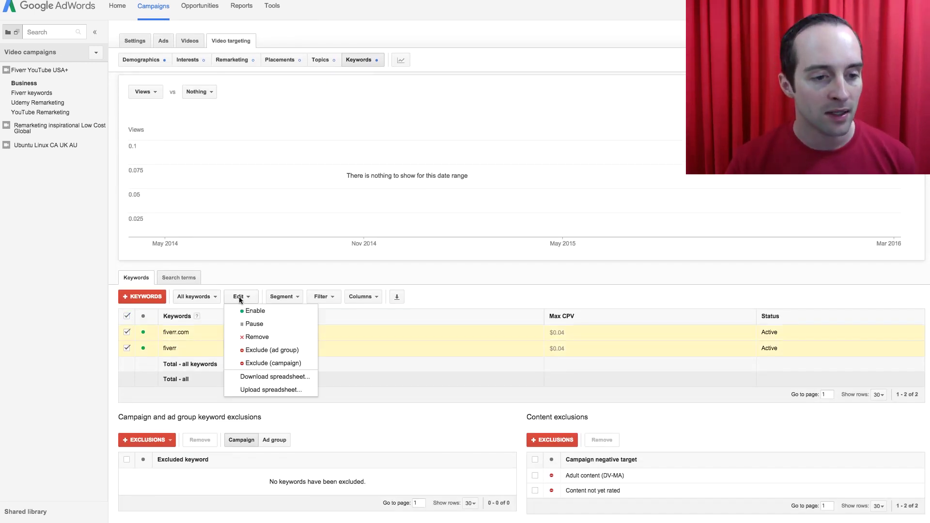
pyautogui.click(254, 336)
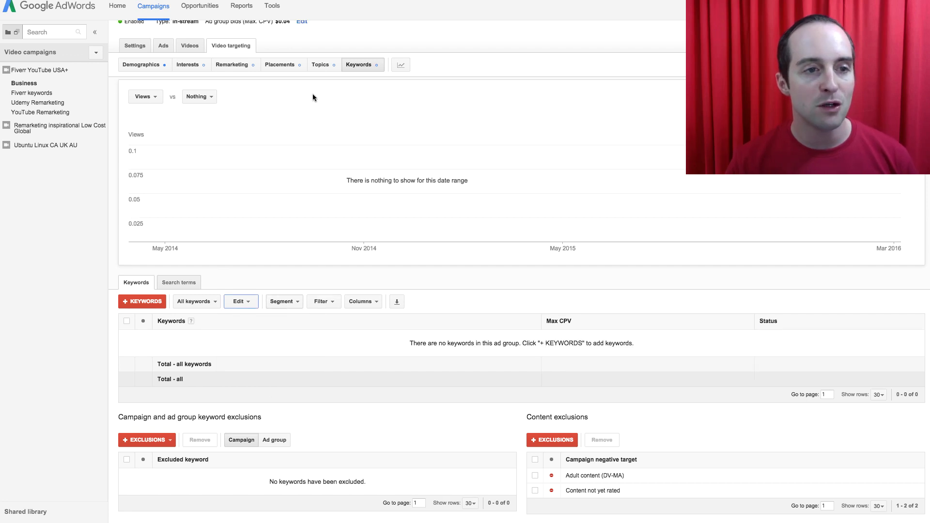
# Start adding interests to the Business ad group and search the affinity audiences for "self" and "busines"
pyautogui.click(190, 68)
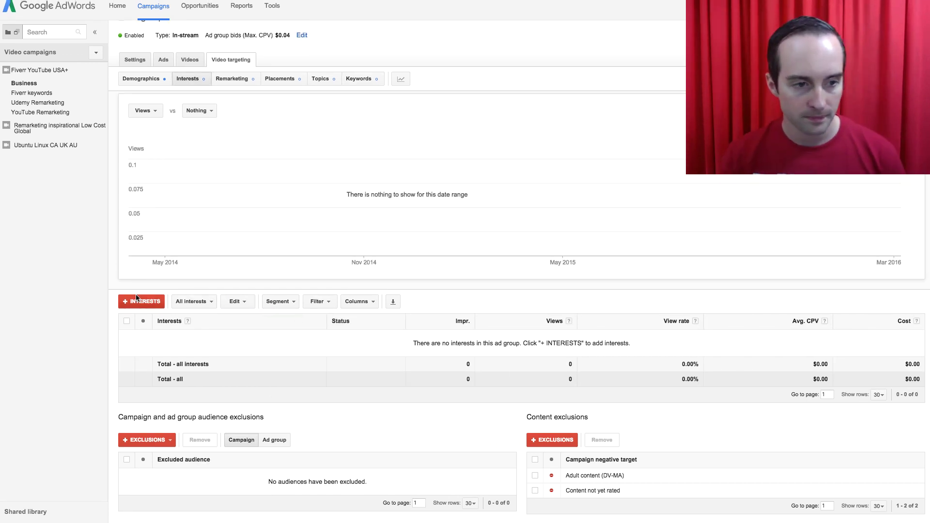
pyautogui.click(140, 299)
pyautogui.scroll(-5, 360, 283)
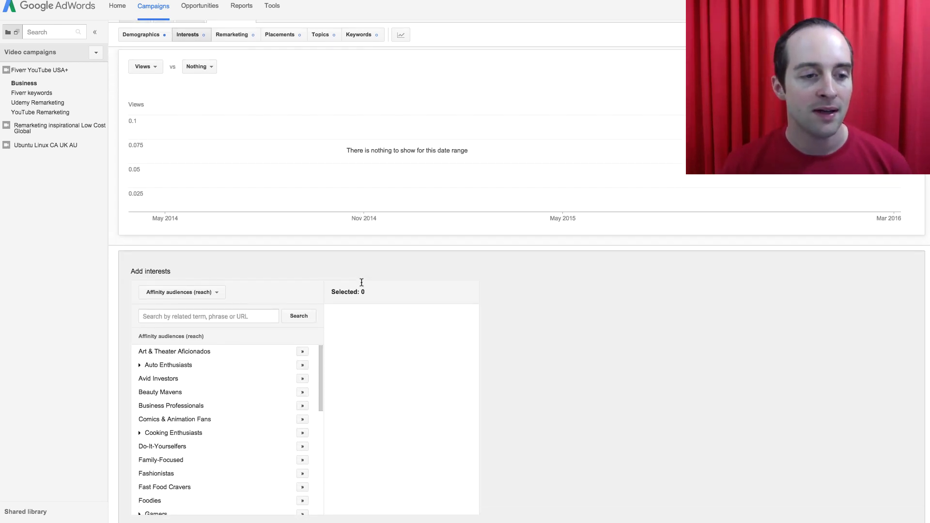
pyautogui.click(235, 189)
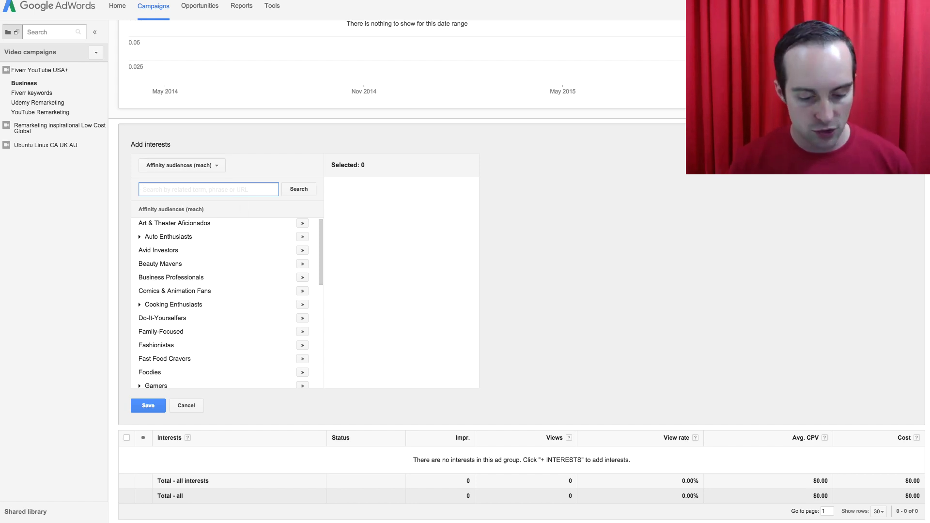
pyautogui.write('self')
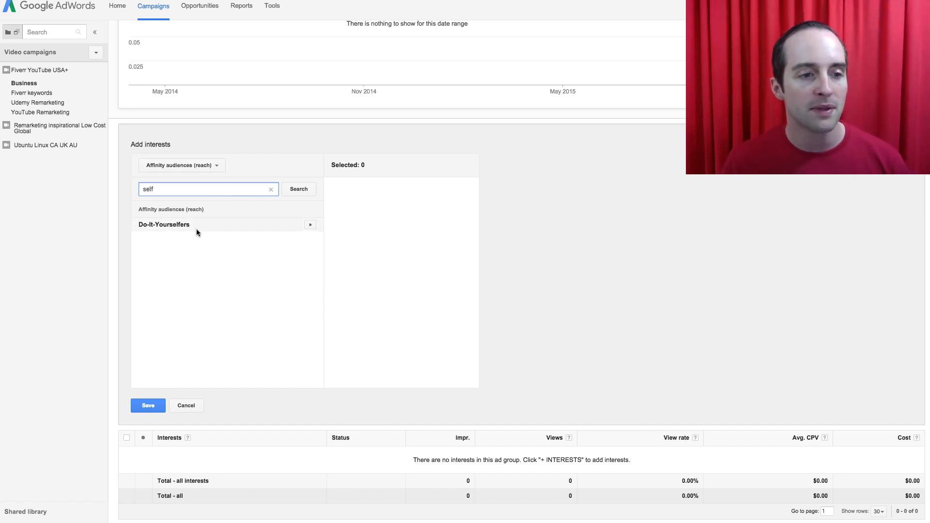
pyautogui.moveTo(194, 189); pyautogui.dragTo(119, 189)
pyautogui.write('busines')
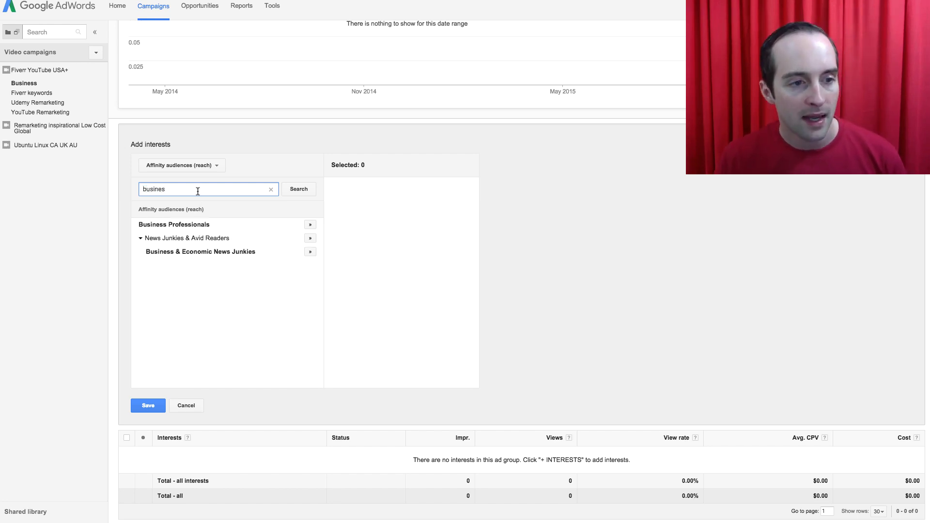
# Switch the interest list from affinity audiences to In-market audiences (ROI) for the same search term
pyautogui.moveTo(197, 189); pyautogui.dragTo(196, 171)
pyautogui.click(194, 165)
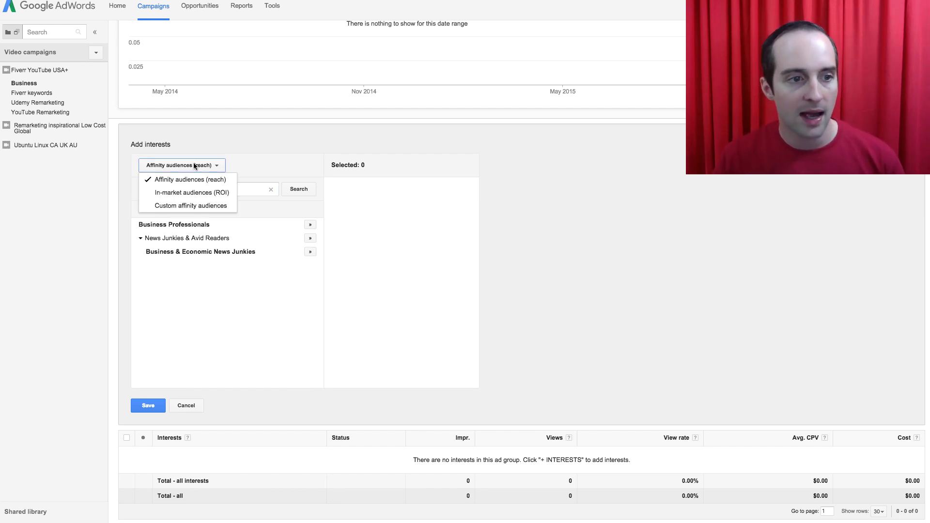
pyautogui.click(192, 192)
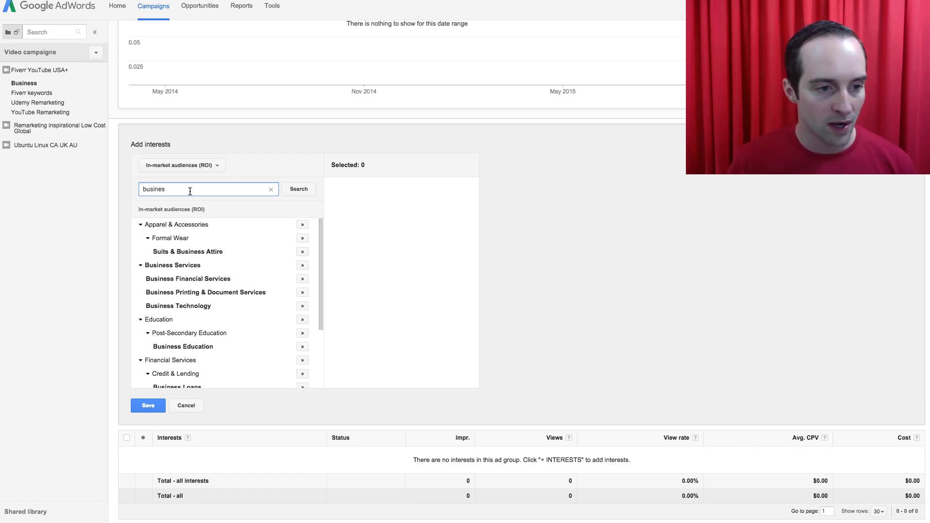
pyautogui.moveTo(190, 192); pyautogui.dragTo(133, 192)
pyautogui.write('empl')
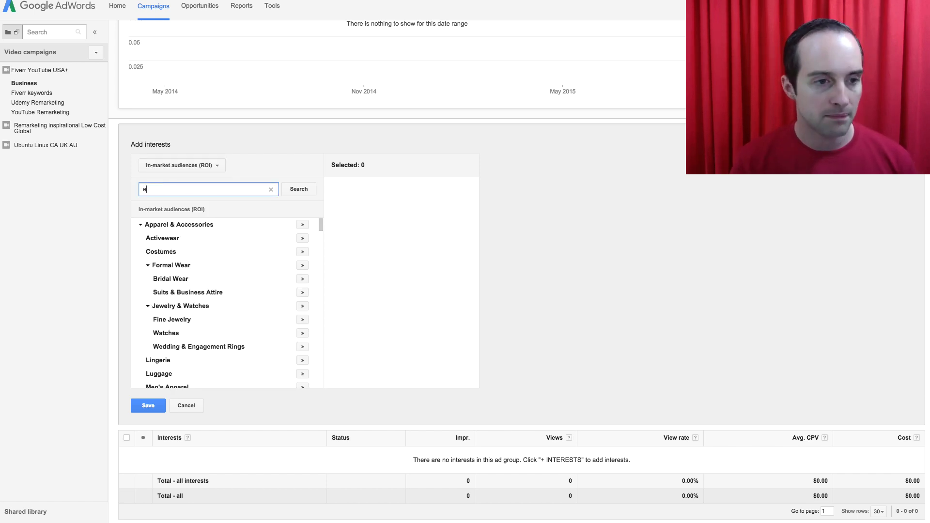
pyautogui.press('BackSpace')
pyautogui.press('BackSpace')
pyautogui.press('BackSpace')
pyautogui.press('BackSpace')
# Search the in-market audiences for "busin", add Business Technology, Business Education and Business & Productivity Software, and save the interests
pyautogui.write('b')
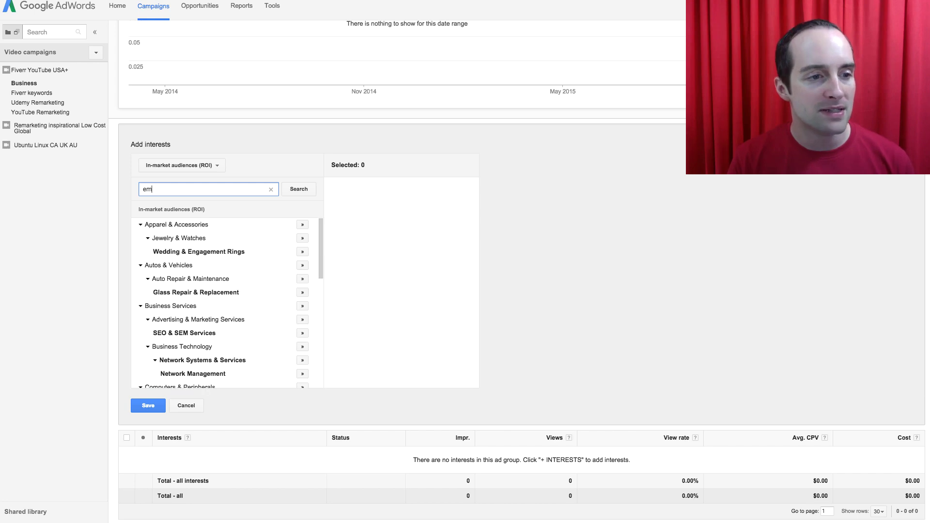
pyautogui.write('us')
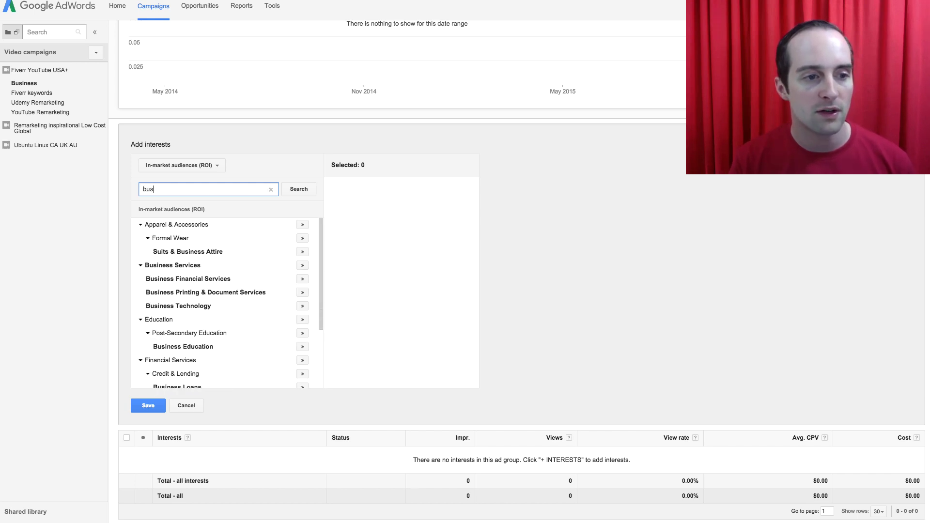
pyautogui.write('in')
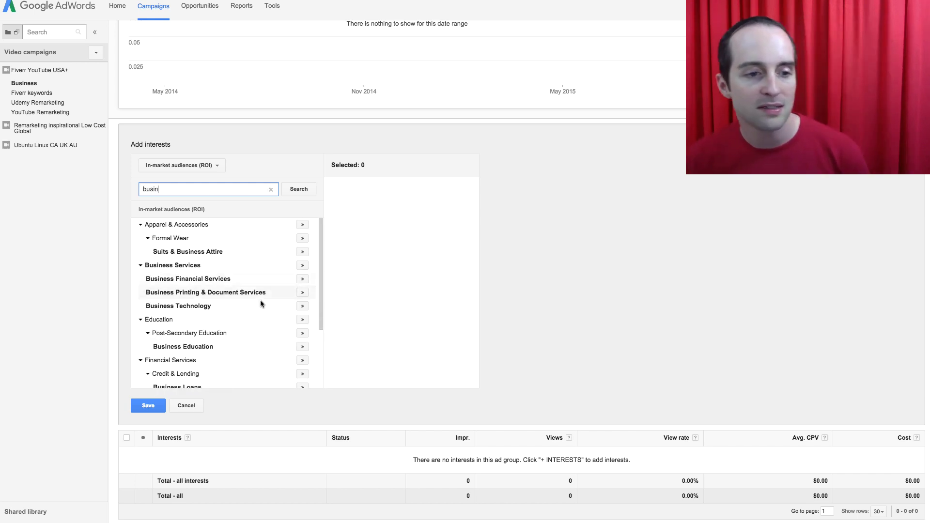
pyautogui.click(302, 306)
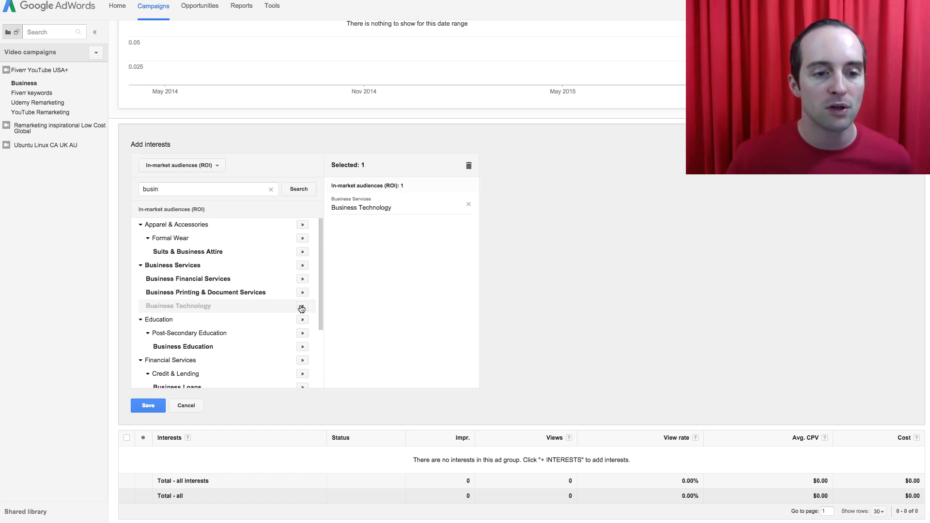
pyautogui.scroll(-3, 296, 276)
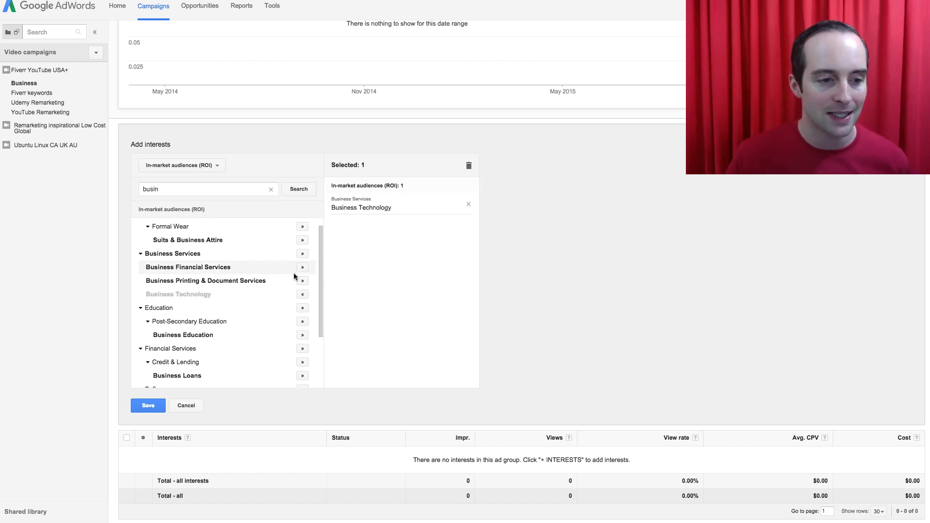
pyautogui.click(301, 270)
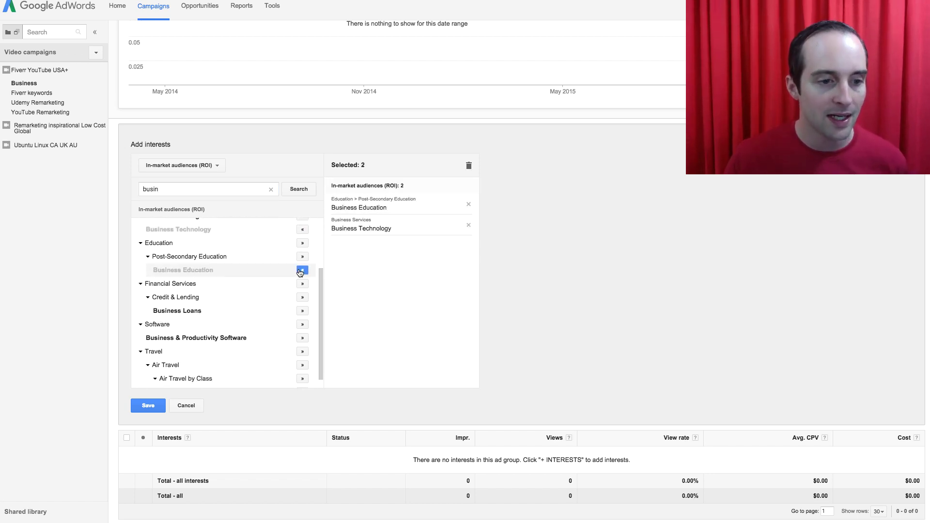
pyautogui.click(302, 337)
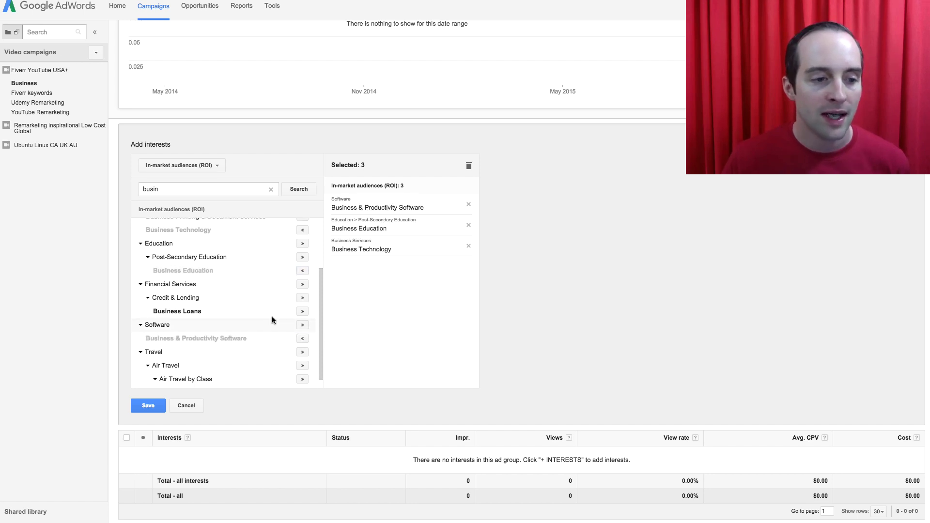
pyautogui.scroll(-2, 271, 317)
pyautogui.scroll(5, 271, 216)
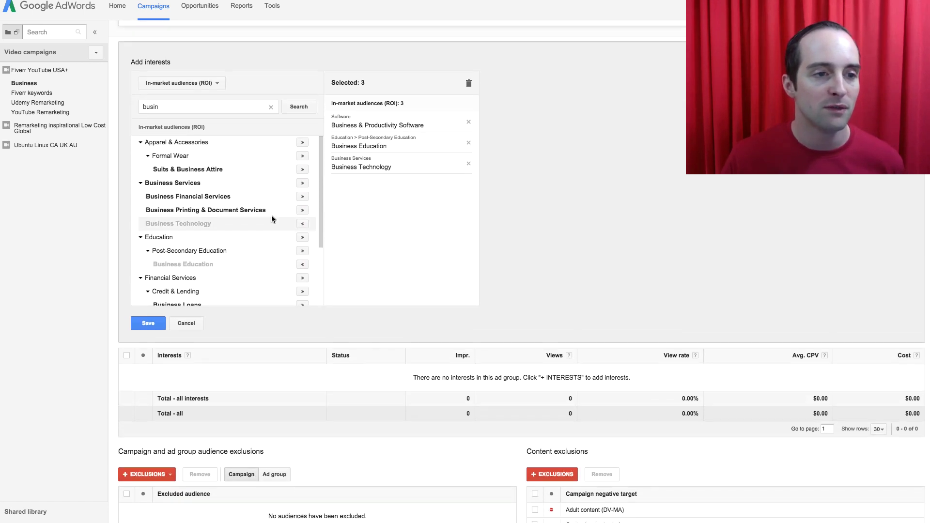
pyautogui.click(150, 336)
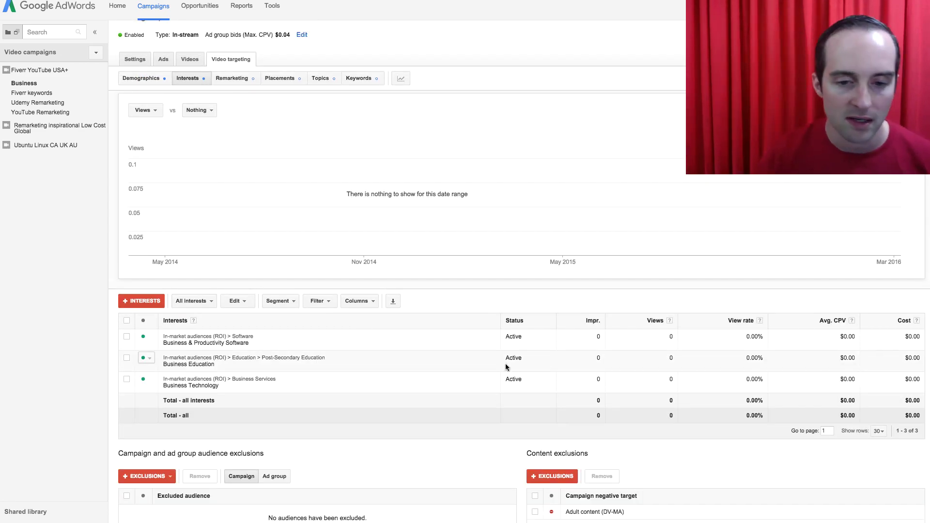
# Return to the Fiverr YouTube USA+ campaign to review its ad groups, and go back to the overview of all video campaigns
pyautogui.click(145, 59)
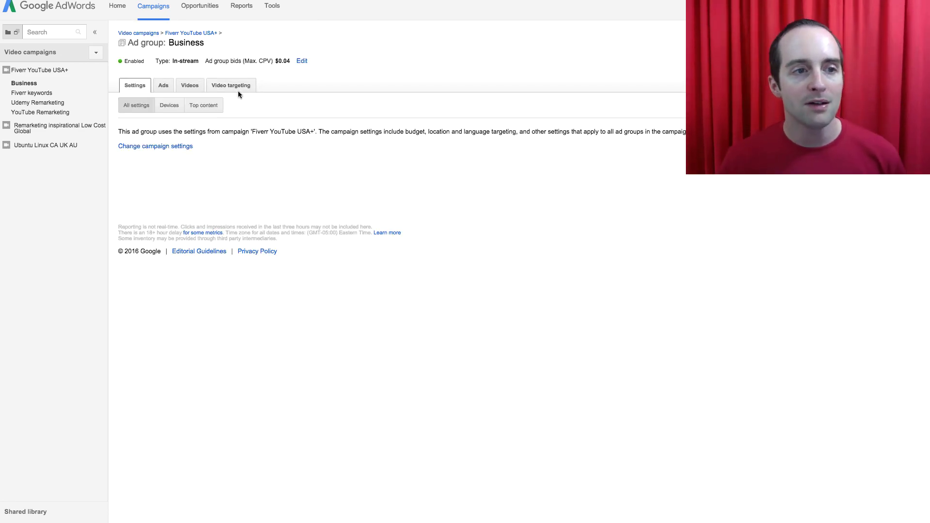
pyautogui.click(204, 34)
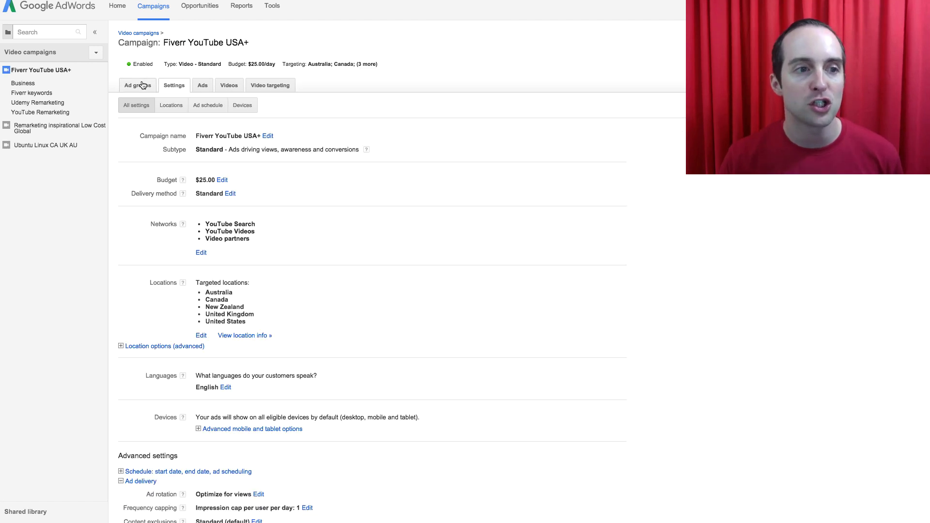
pyautogui.click(154, 86)
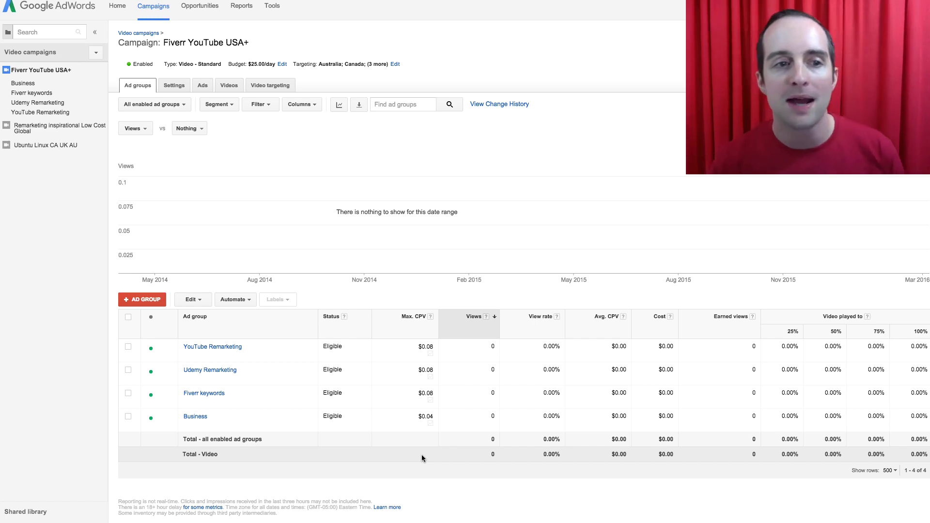
pyautogui.click(145, 34)
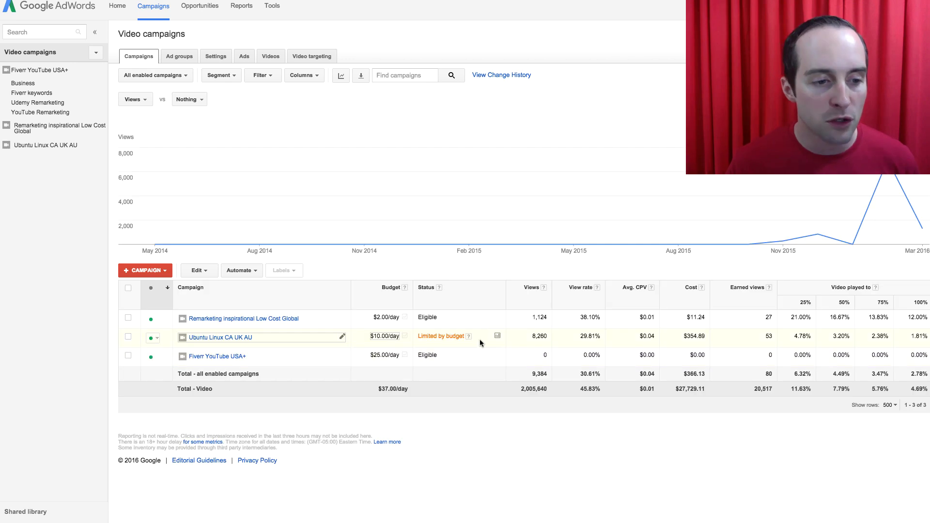